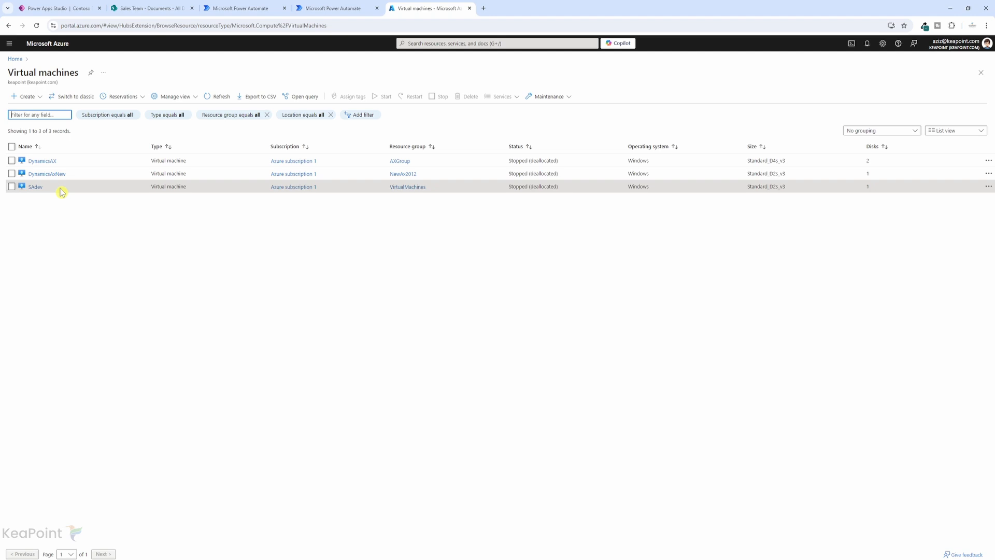
Step: Switch to the Sales Team SharePoint library and open the VM List.xlsx workbook
left_click(160, 8)
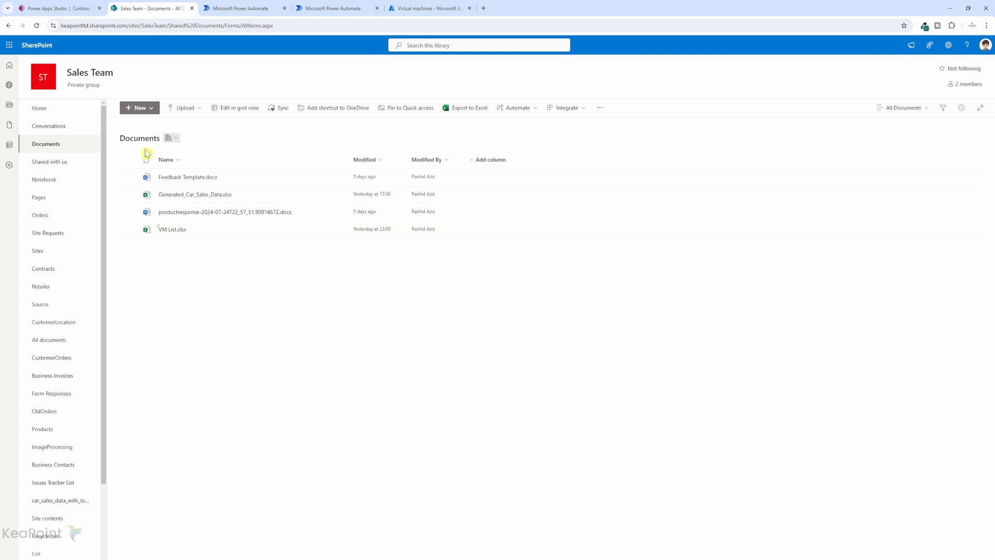
left_click(171, 232)
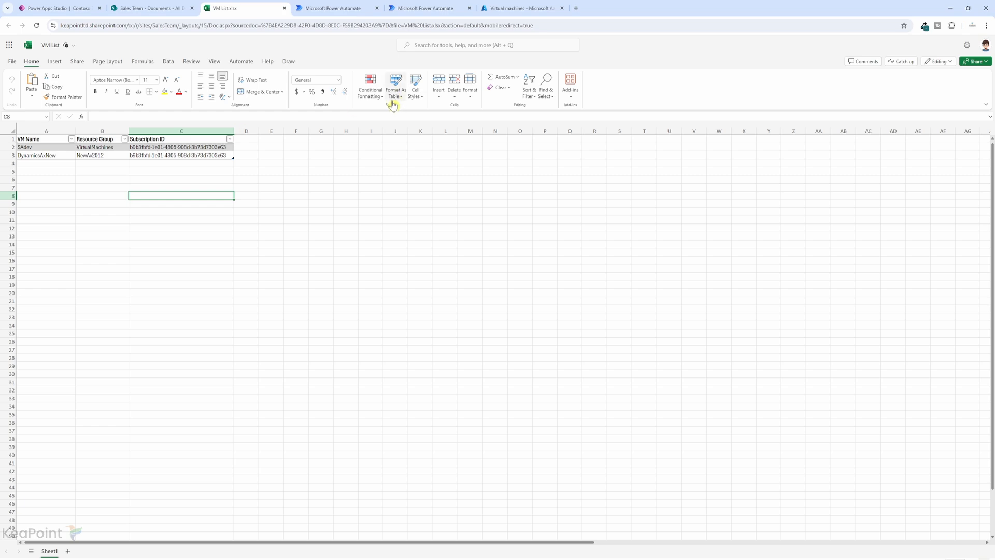
Step: Switch to the Azure portal, open Azure subscription 1 from the virtual machines list, and copy its subscription ID
left_click(516, 9)
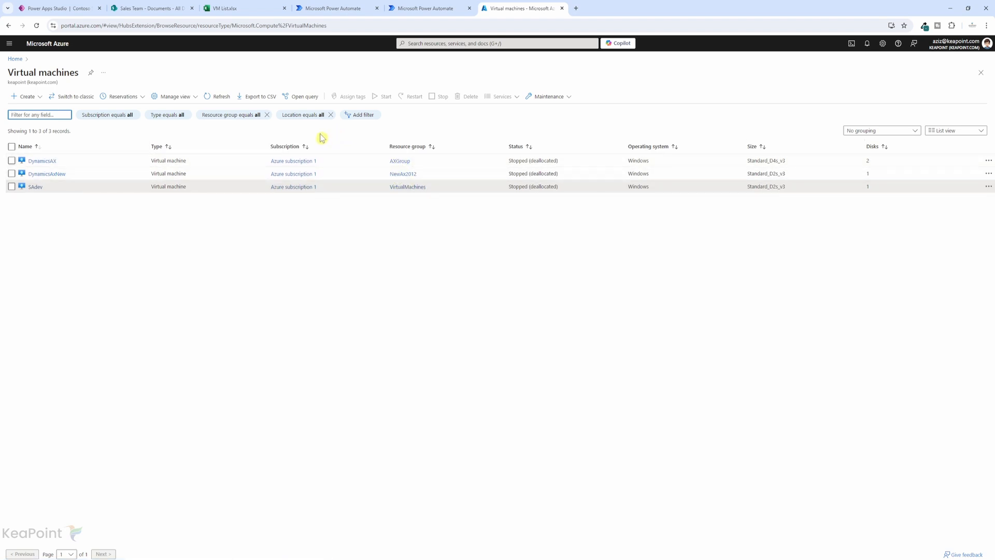
left_click(290, 163)
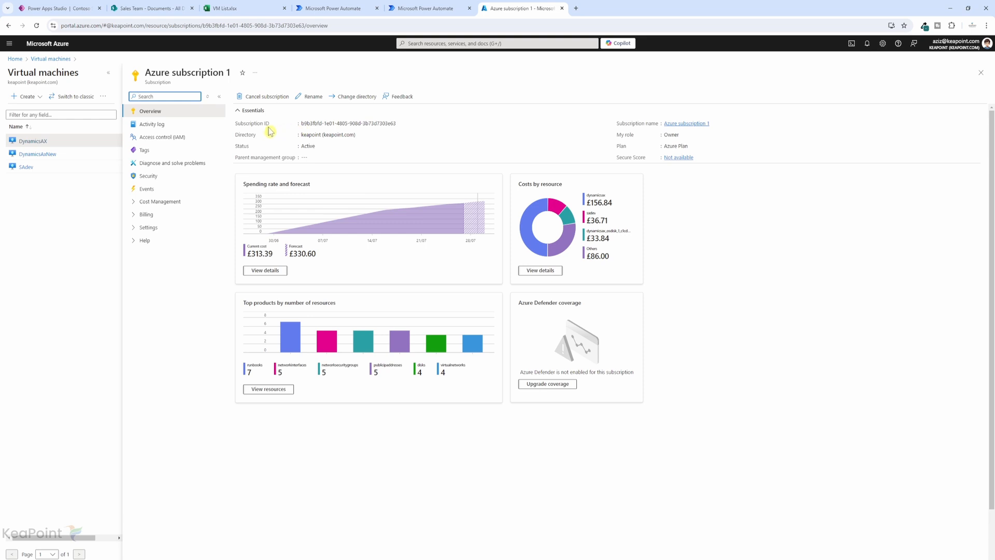
left_click_drag(270, 127, 231, 127)
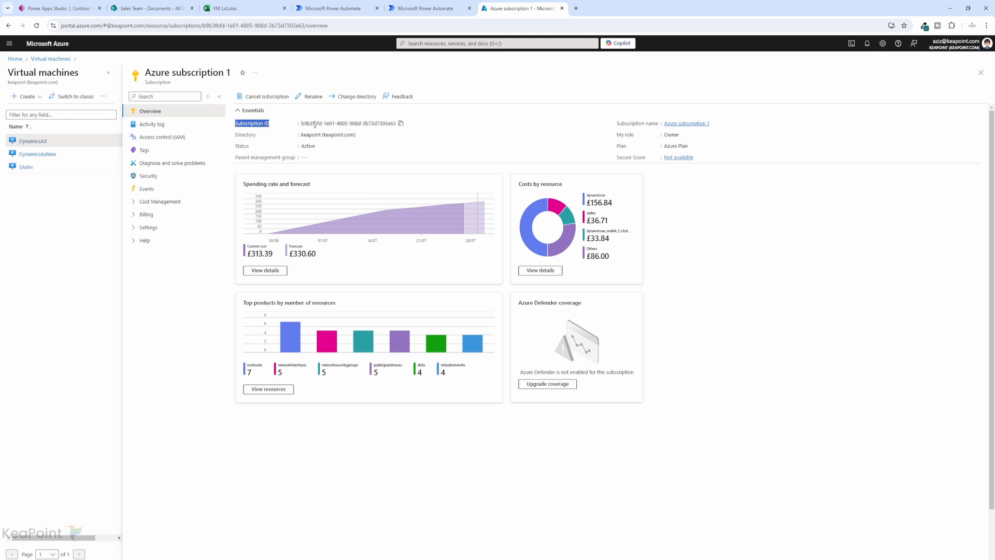
left_click_drag(302, 125, 397, 125)
left_click(401, 124)
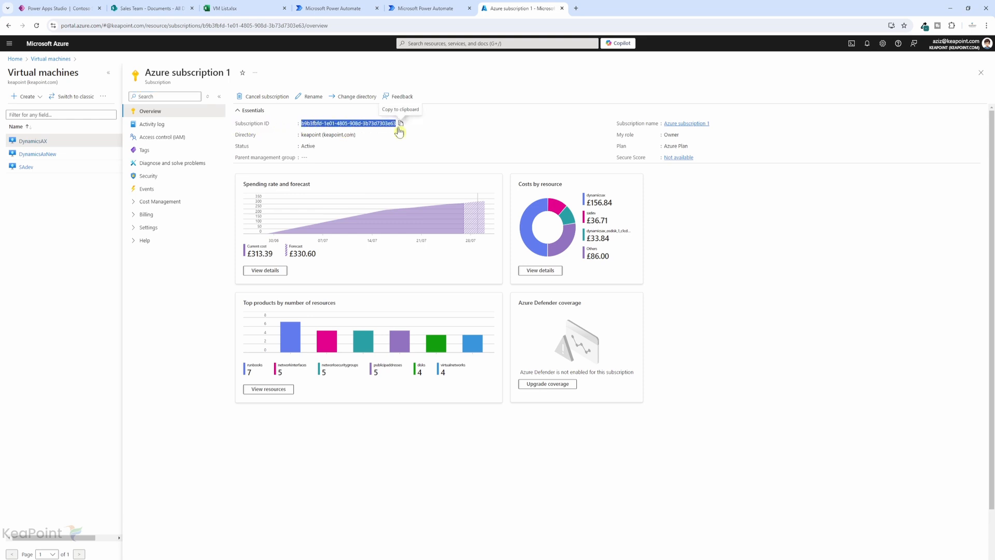
Step: Return to the VM List workbook and examine the table of VM names, resource groups and subscription IDs
left_click(224, 9)
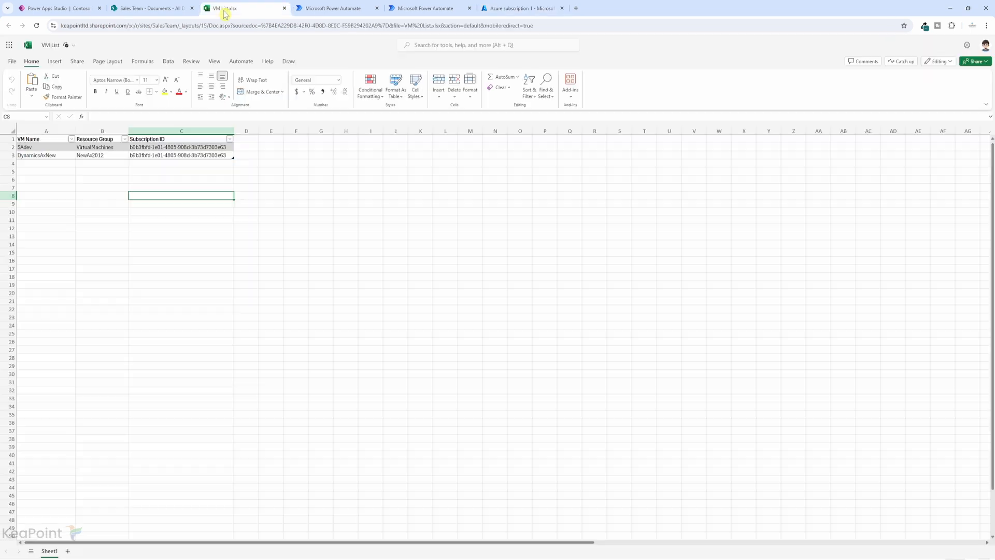
left_click(184, 178)
left_click_drag(104, 205, 101, 211)
left_click_drag(52, 139, 185, 157)
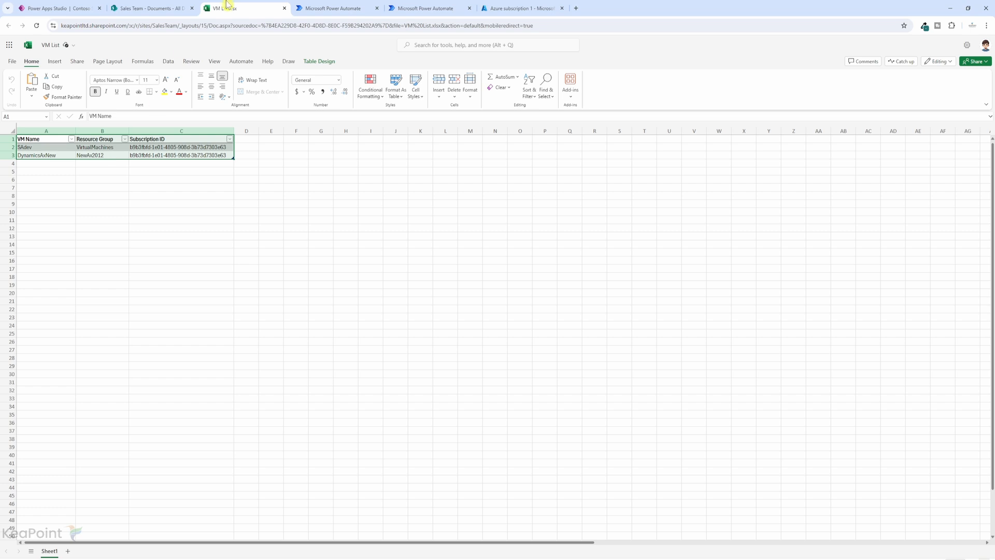
Step: Switch to Power Automate and start a new scheduled cloud flow named "Manage VMs"
left_click(433, 6)
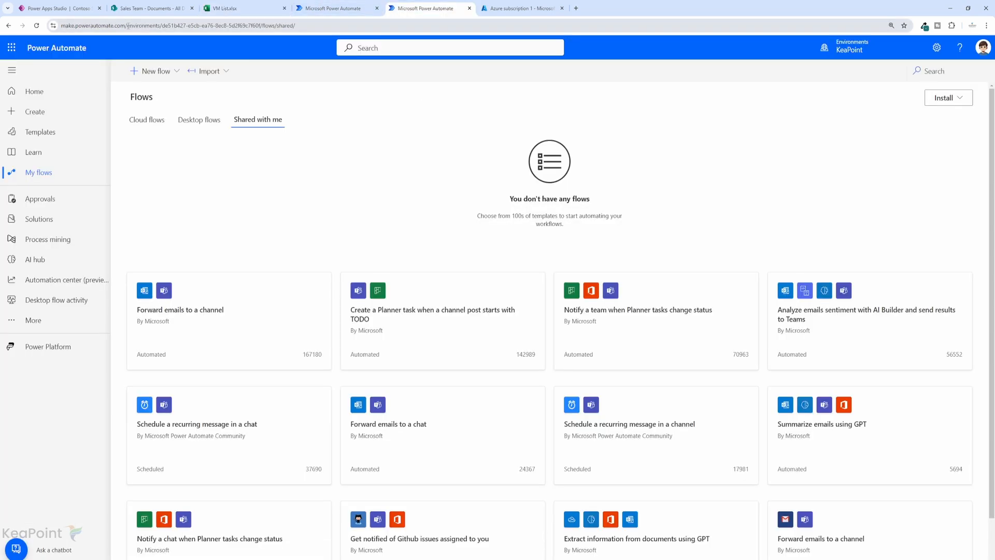
left_click(34, 121)
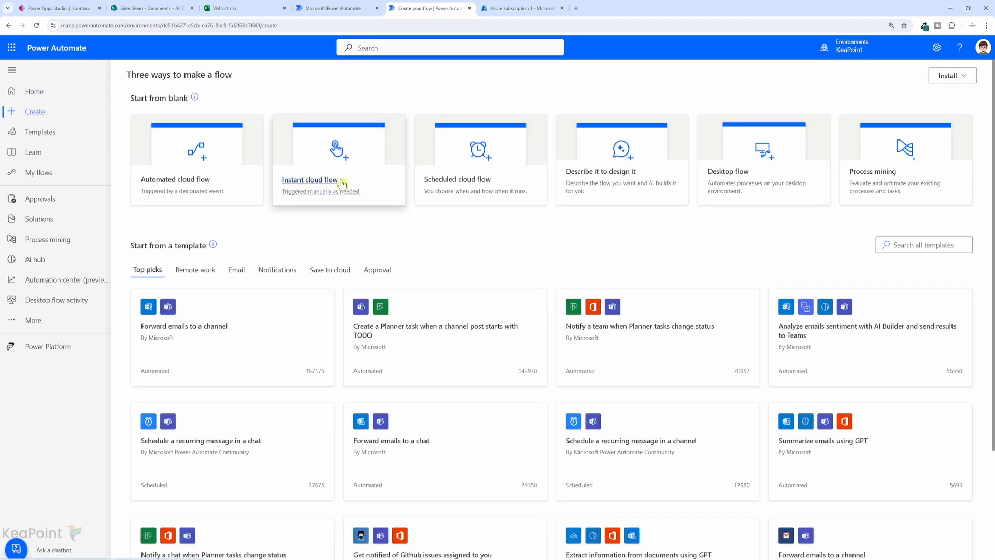
left_click(481, 184)
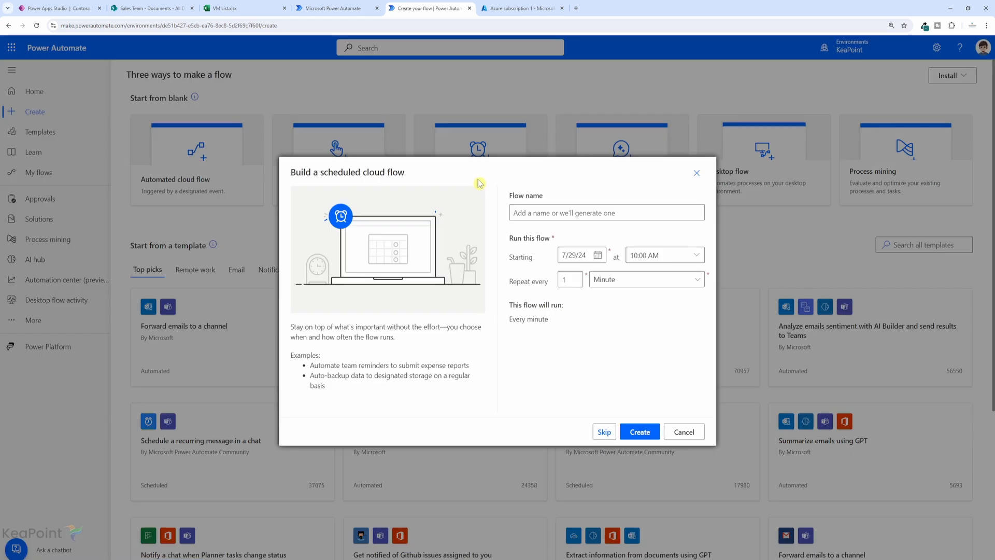
left_click(515, 215)
type("Manage VMs")
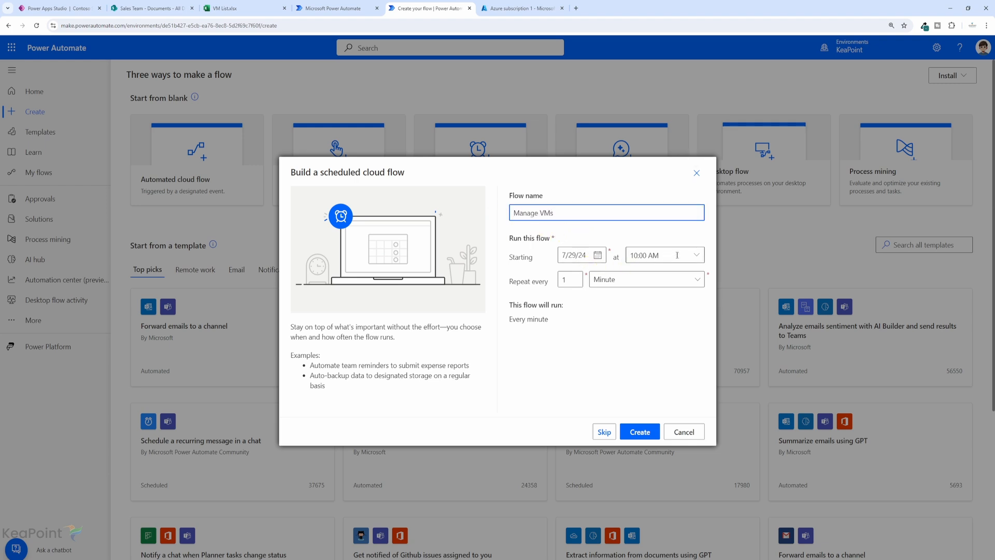
Step: Schedule the flow to start at 09:00 AM and repeat every day, and create it
left_click(696, 254)
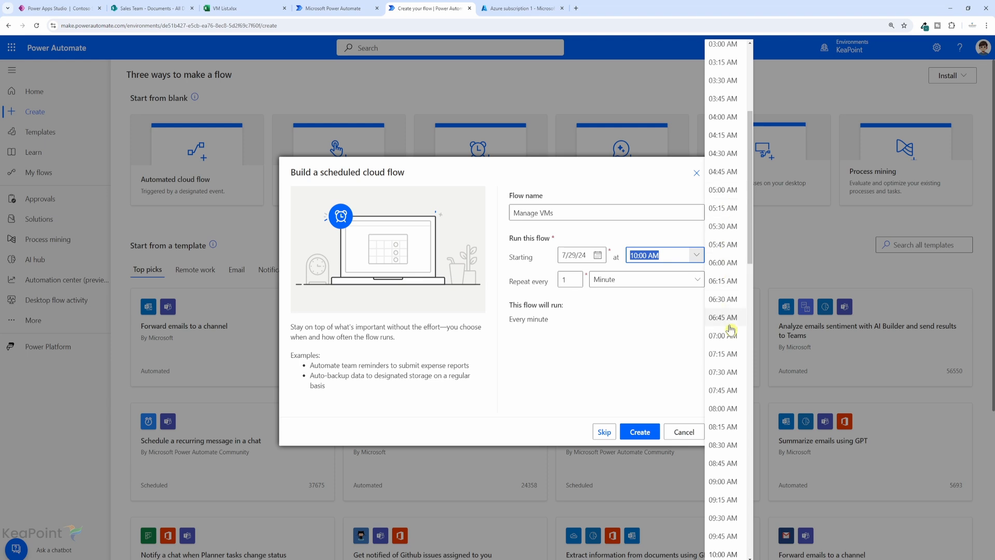
left_click(726, 483)
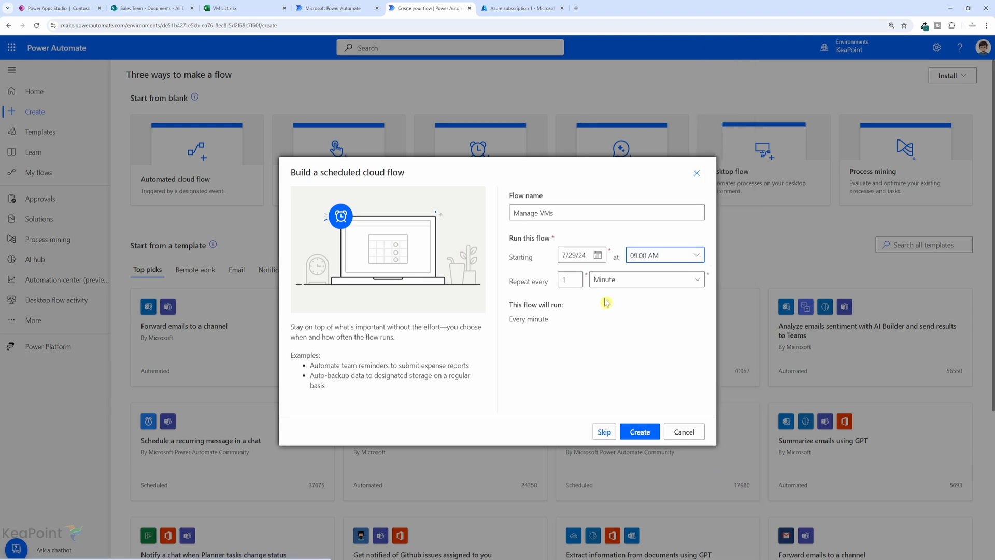
left_click(636, 280)
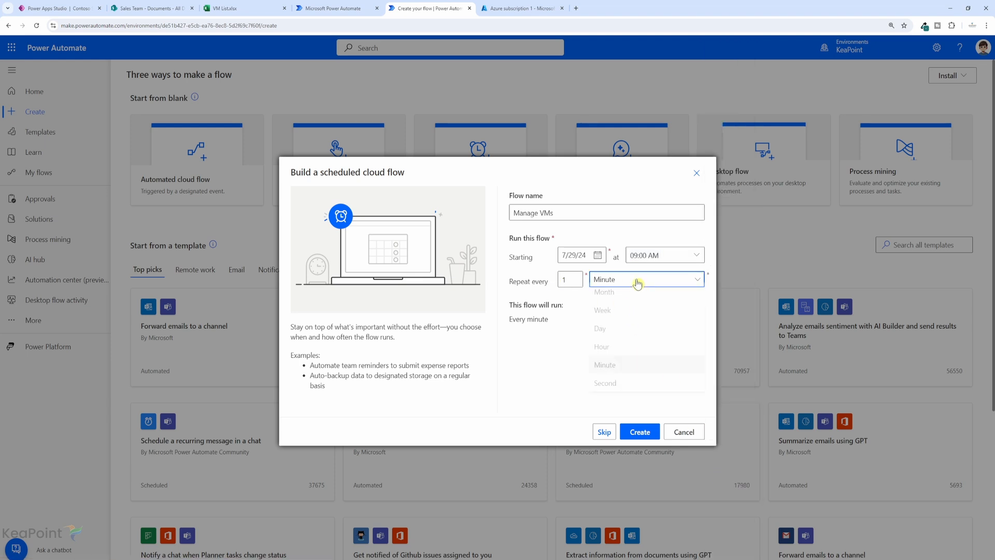
left_click(607, 338)
left_click(641, 433)
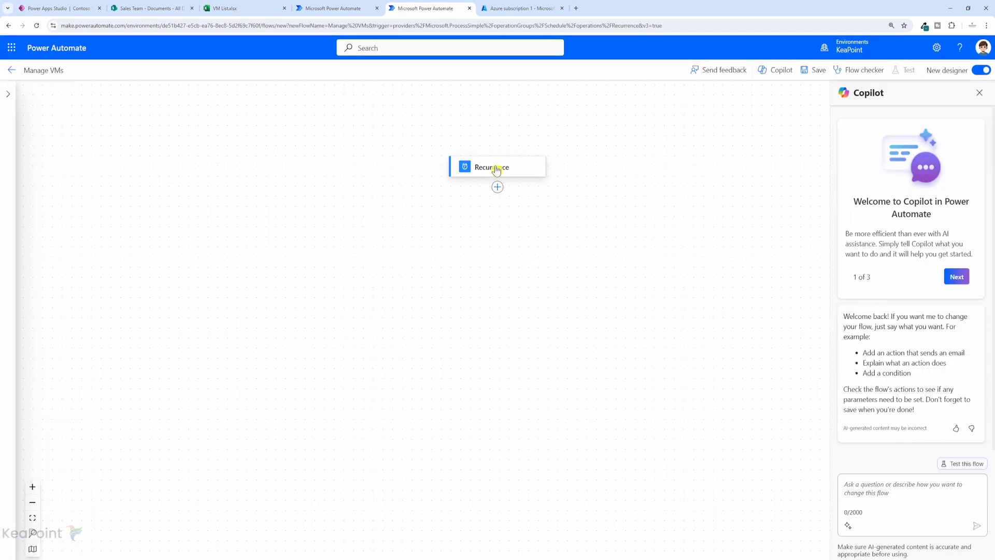
Step: Set the Recurrence trigger's frequency to Week and its time zone to (UTC+00:00) Dublin, Edinburgh, Lisbon, London
left_click(496, 170)
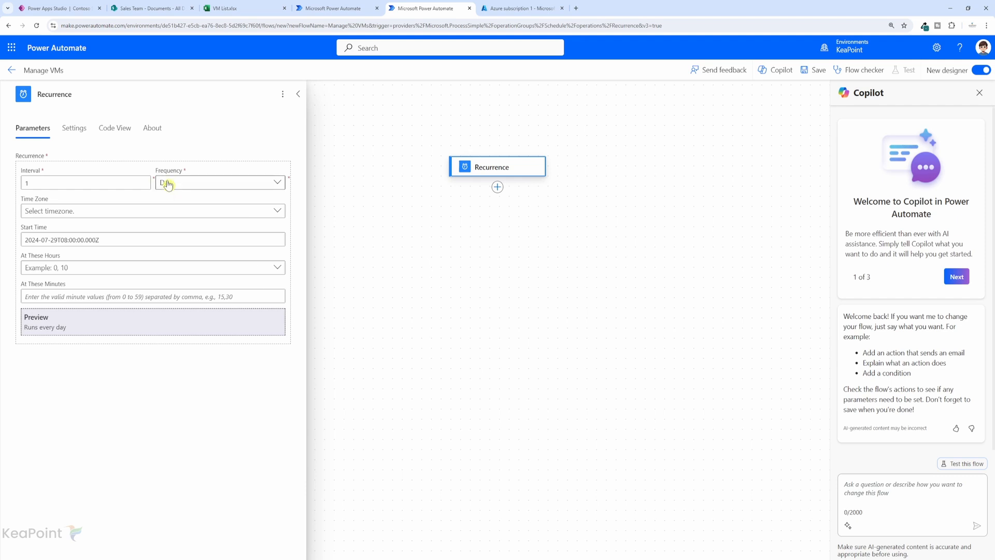
left_click(109, 240)
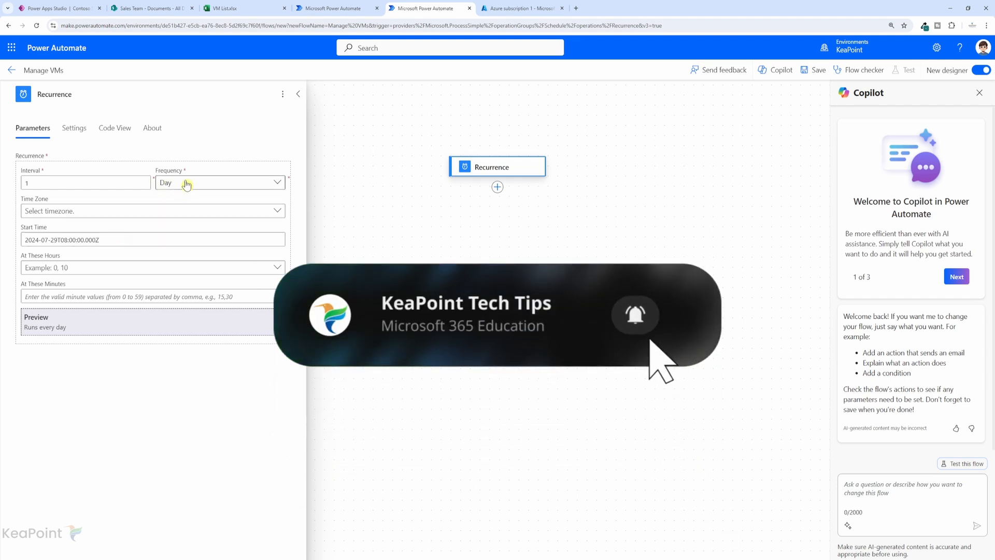
left_click(223, 185)
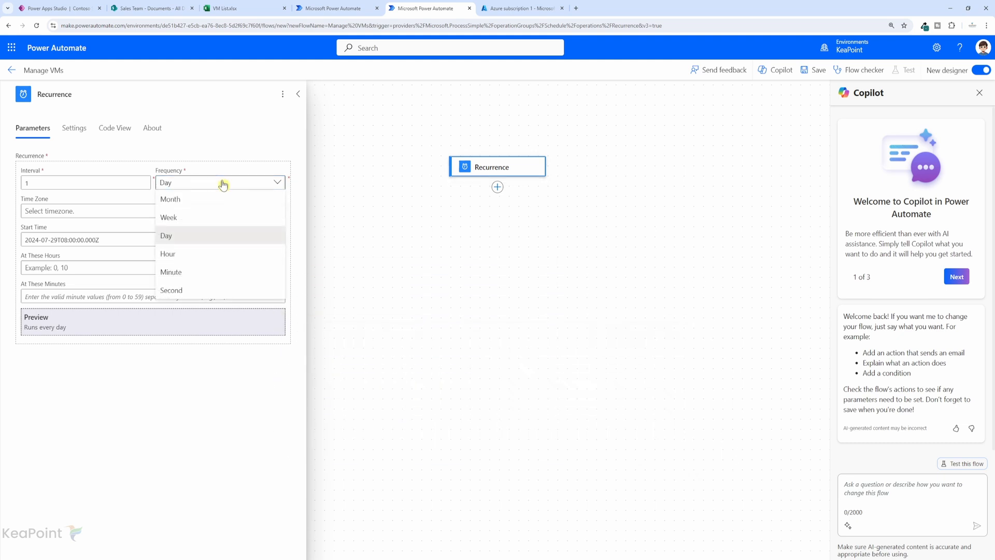
left_click(182, 217)
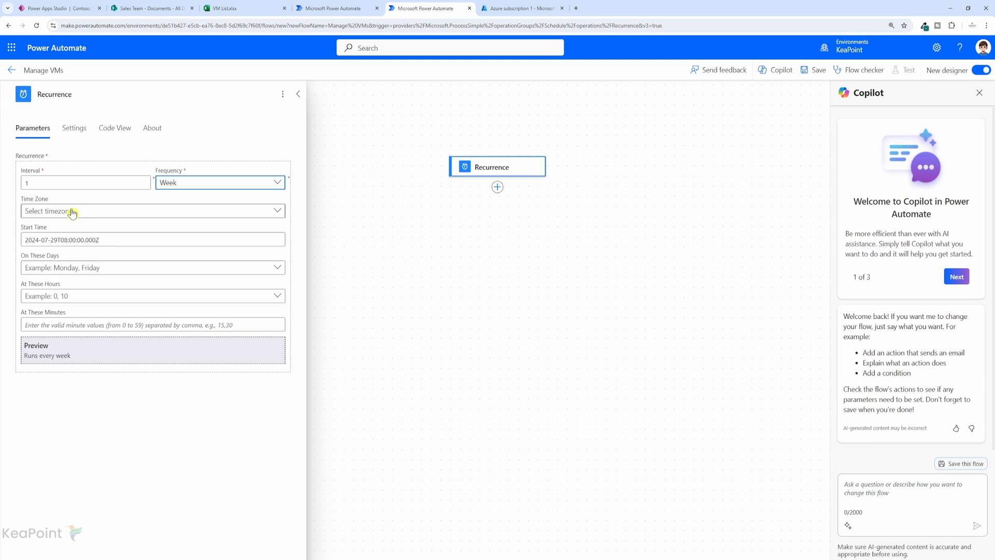
left_click(92, 217)
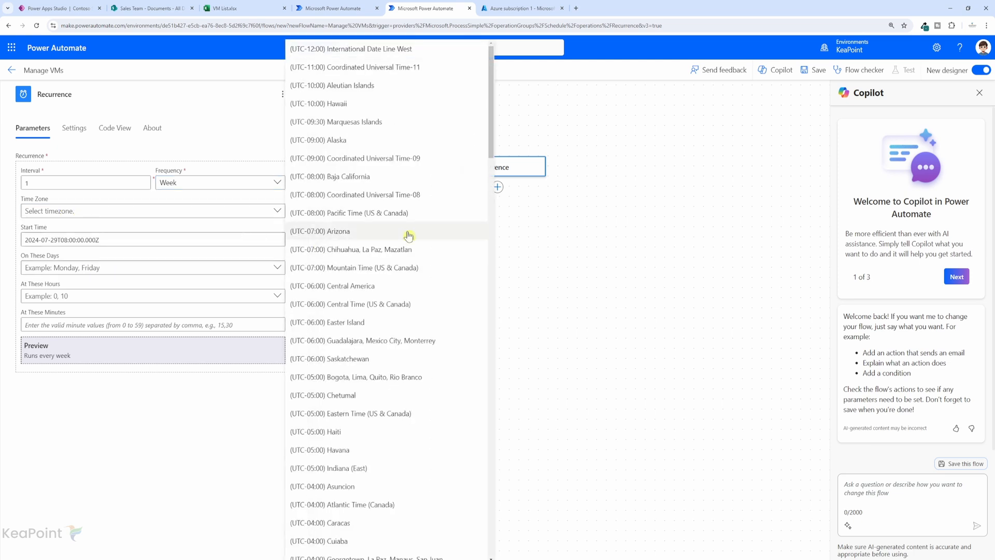
scroll(384, 291, "down", 10)
left_click(414, 366)
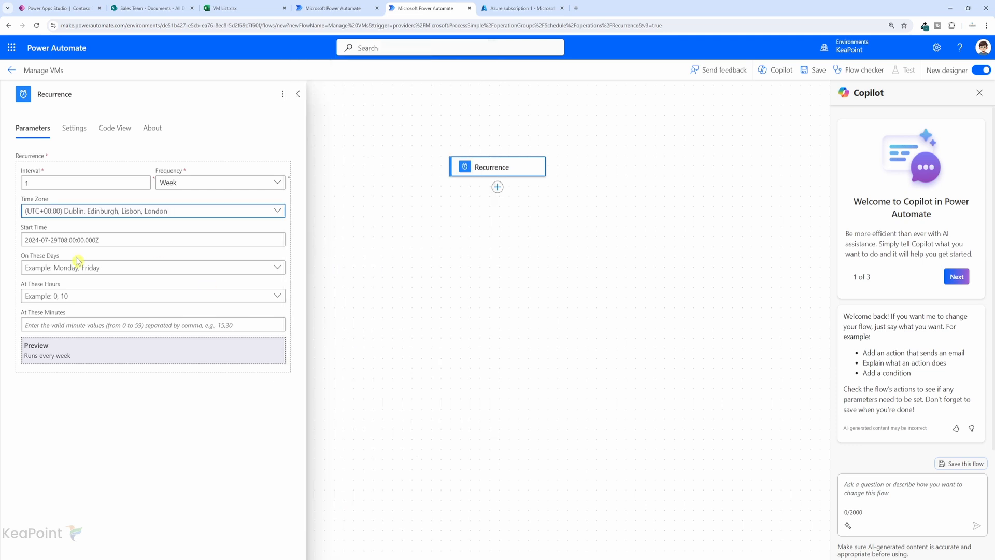
Step: Set the recurrence to run on Monday, Tuesday, Wednesday, Thursday and Friday
left_click(106, 270)
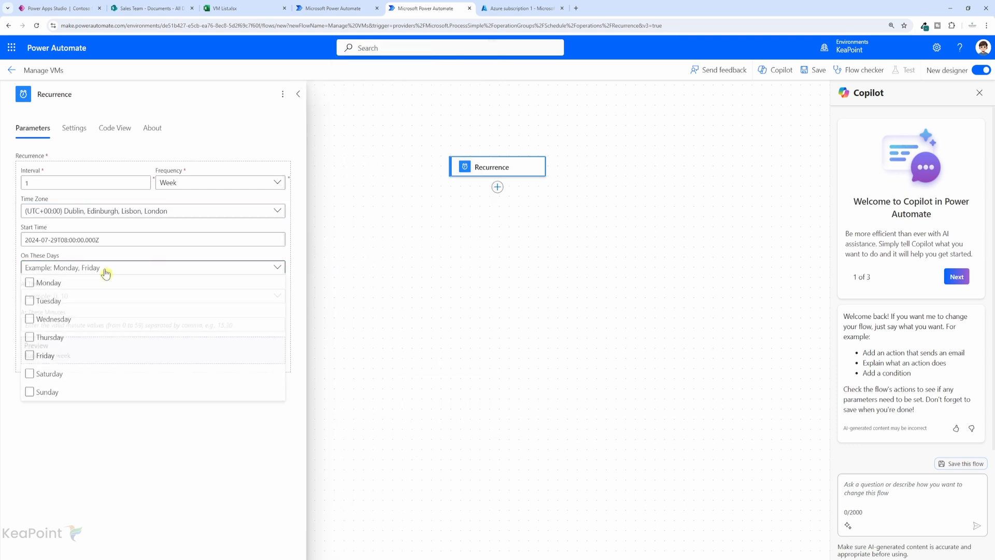
left_click(32, 285)
left_click(32, 285)
left_click(31, 303)
left_click(31, 321)
left_click(29, 339)
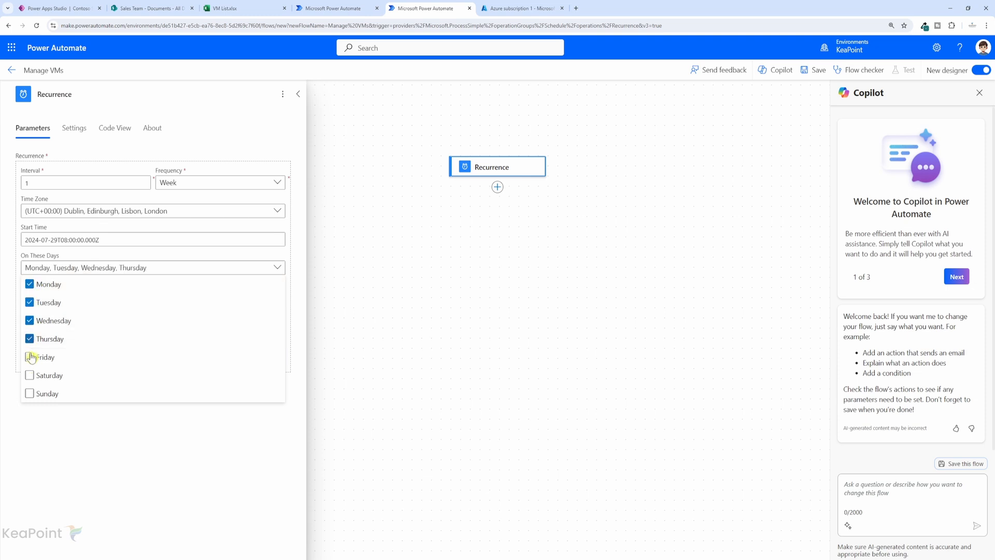
left_click(30, 357)
left_click(186, 450)
Step: Set the recurrence to run at hour 9 and check the schedule preview
left_click(83, 296)
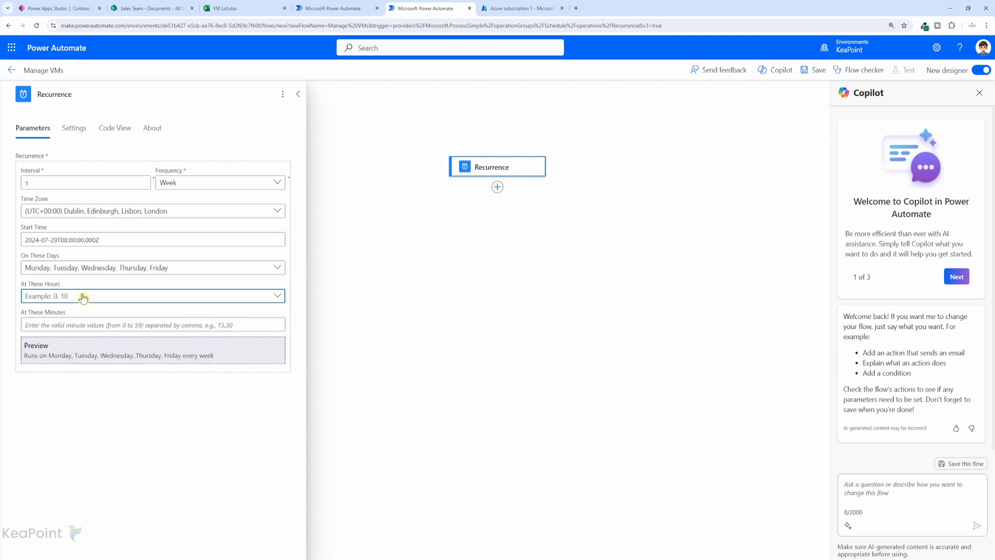
left_click(293, 299)
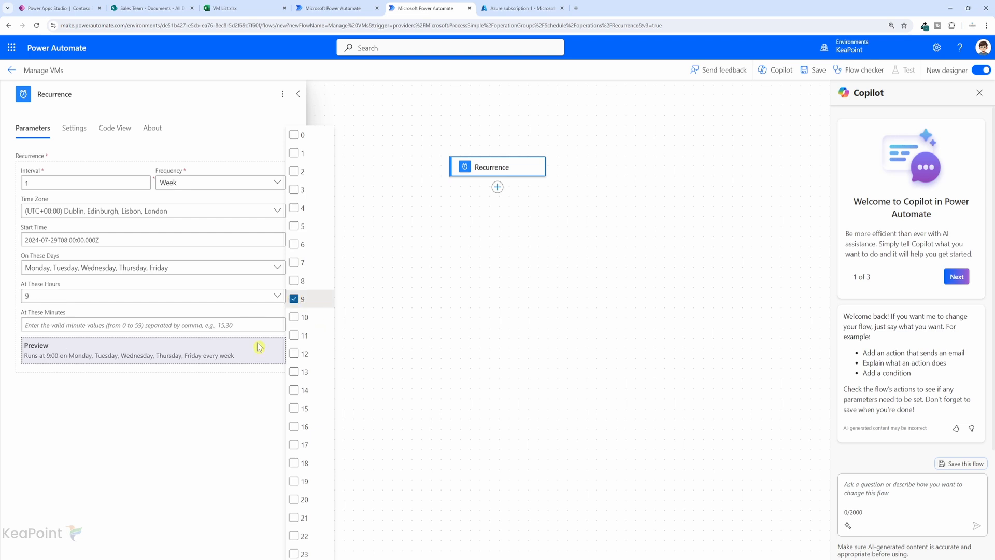
left_click_drag(27, 356, 240, 366)
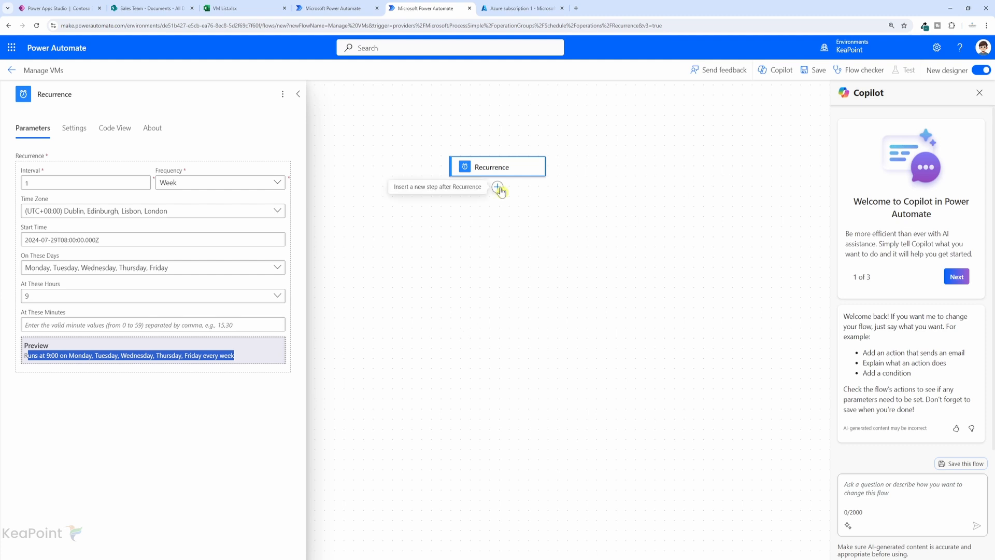
Step: Add the Excel Online (Business) action "List rows present in a table" after the Recurrence trigger
left_click(497, 188)
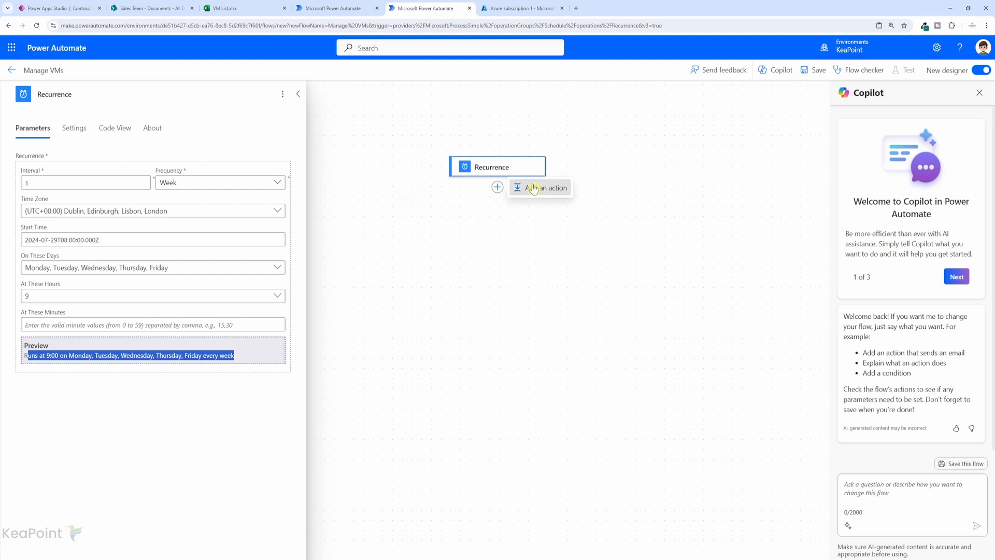
left_click(534, 182)
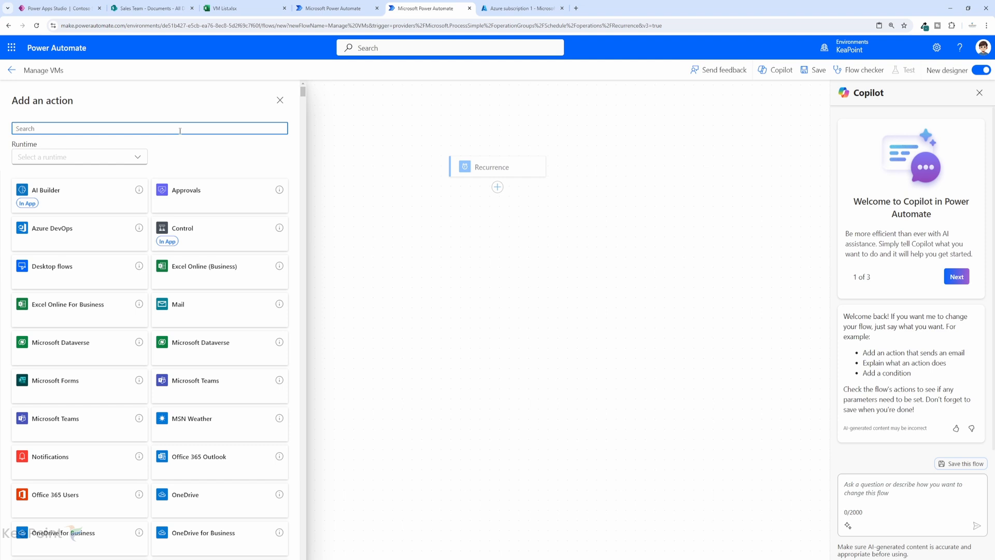
type("excel")
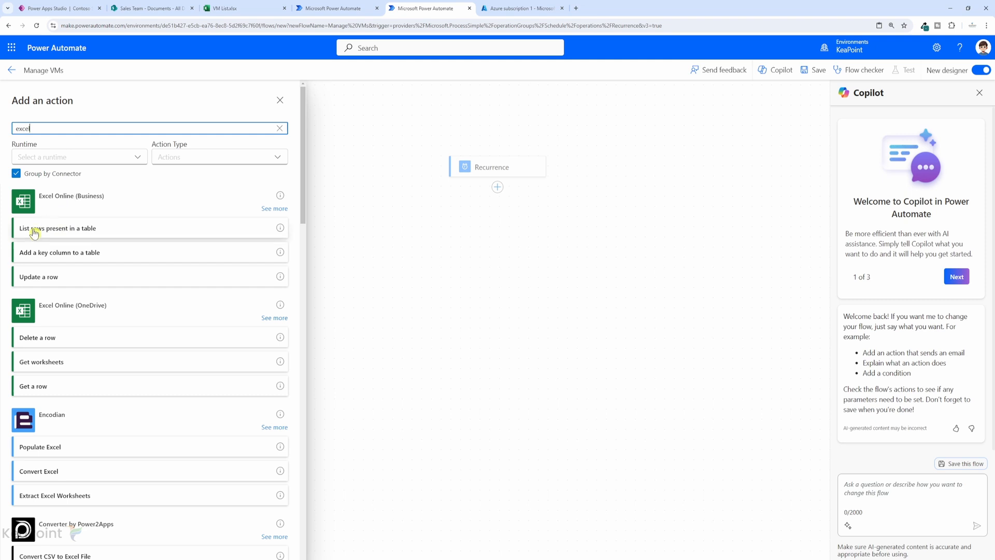
left_click(97, 234)
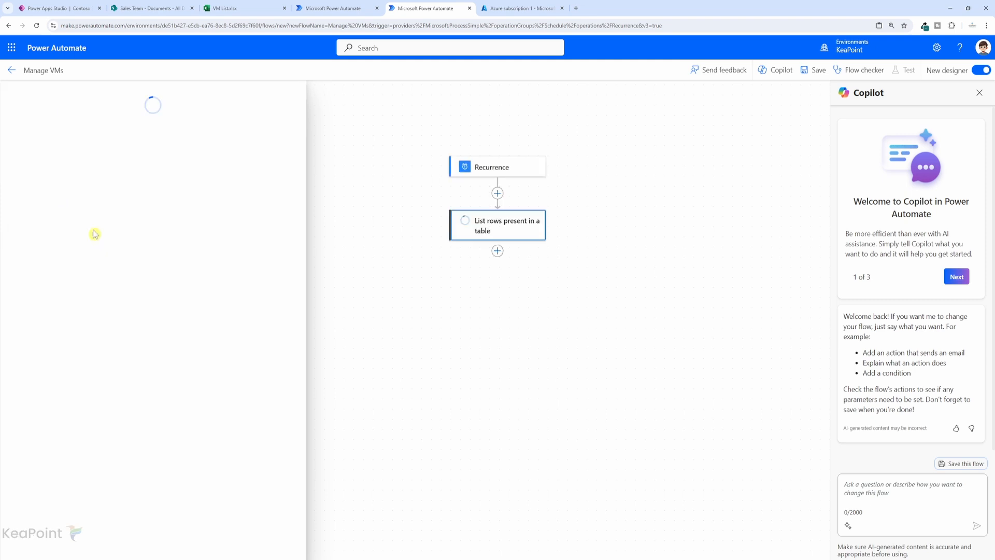
Step: Set the Excel action's location to Group - Sales Team and its document library to Documents
left_click(281, 170)
scroll(389, 338, "down", 5)
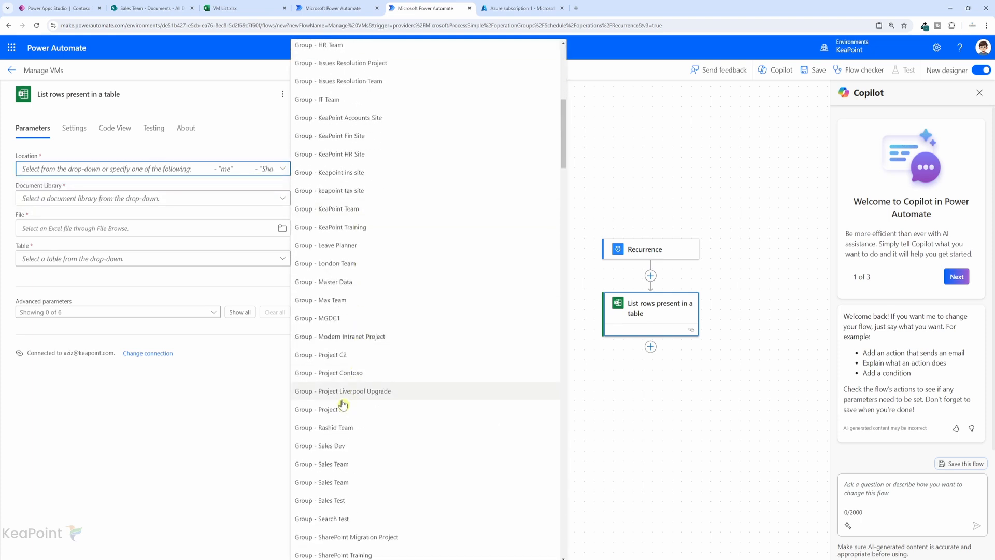
left_click(344, 464)
left_click(283, 199)
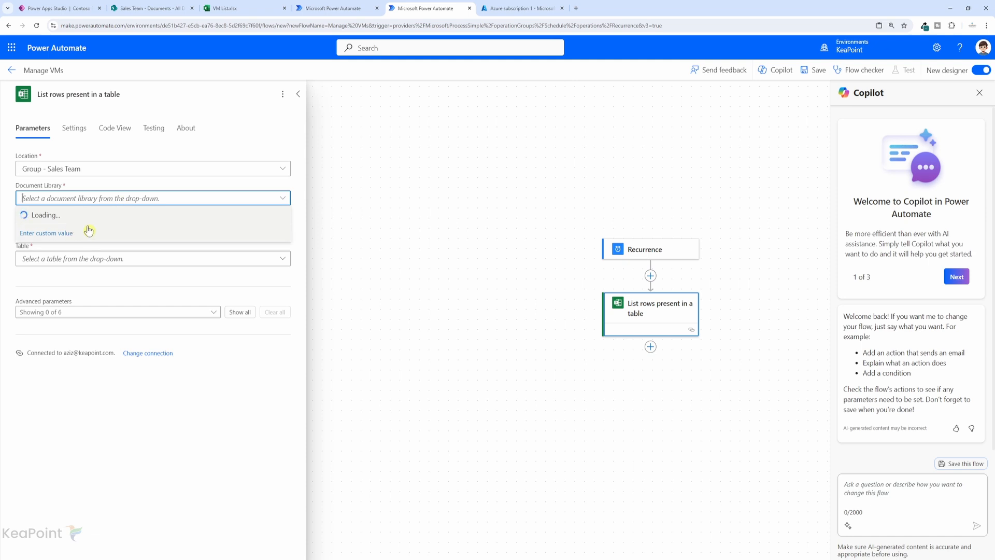
left_click(56, 252)
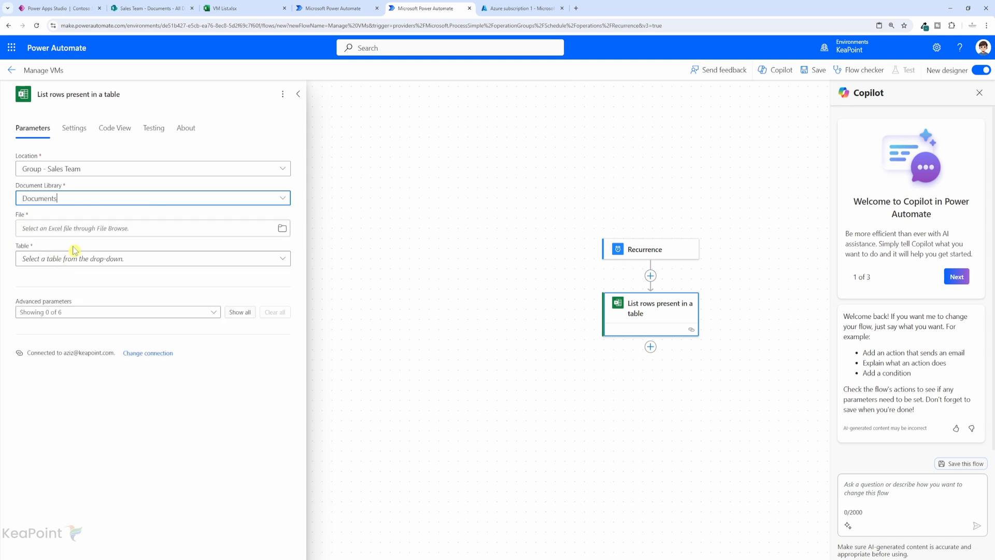
Step: Choose the file VM List.xlsx and its table Table3 as the source of the rows
left_click(283, 230)
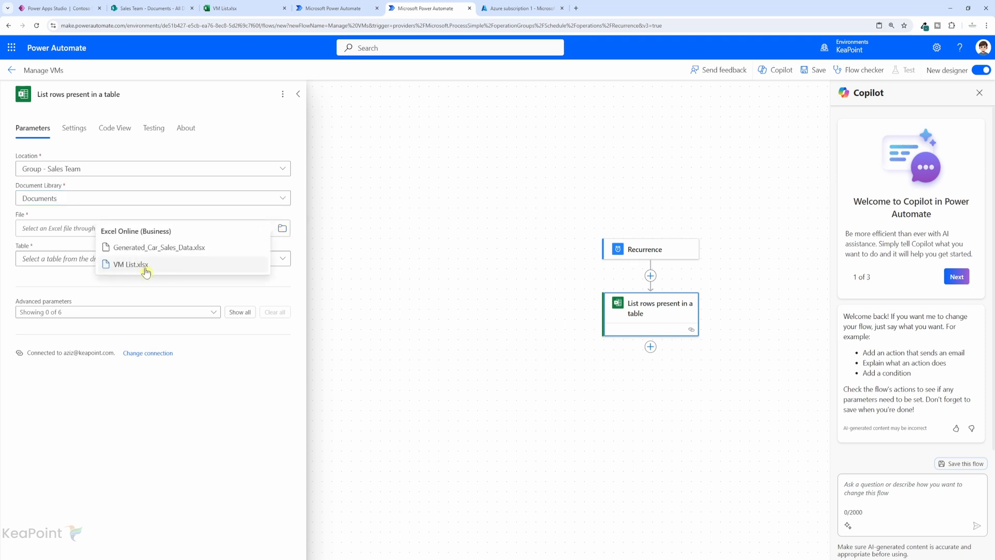
left_click(131, 264)
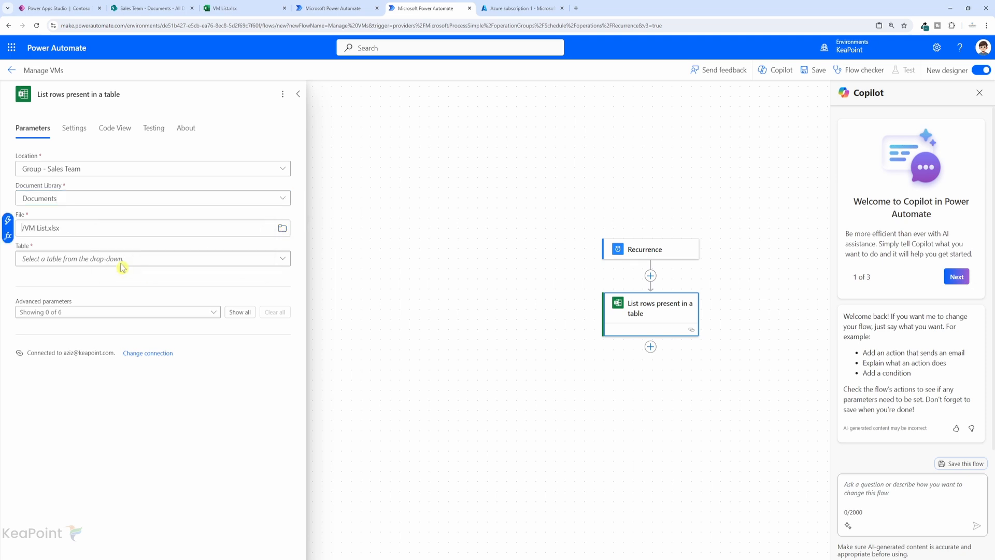
left_click(265, 262)
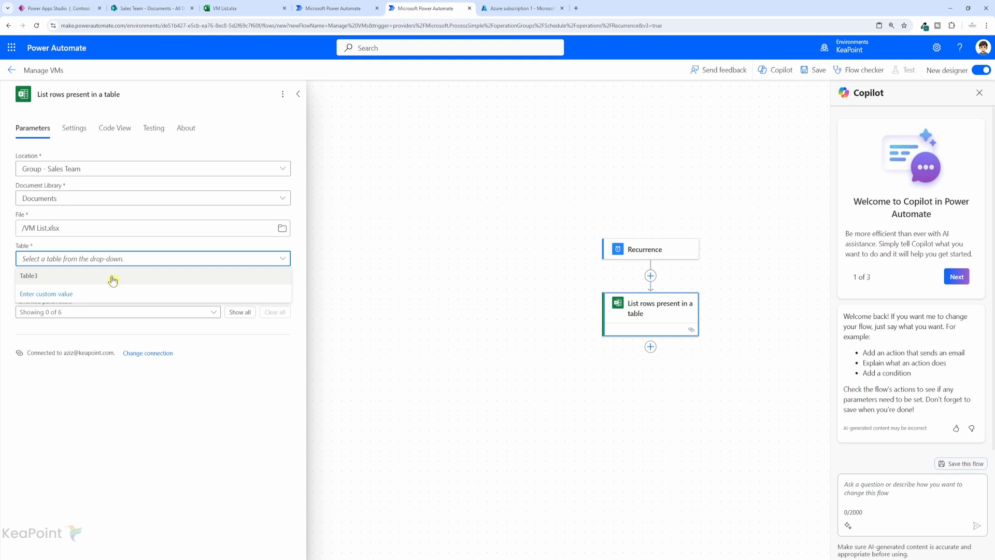
left_click(60, 279)
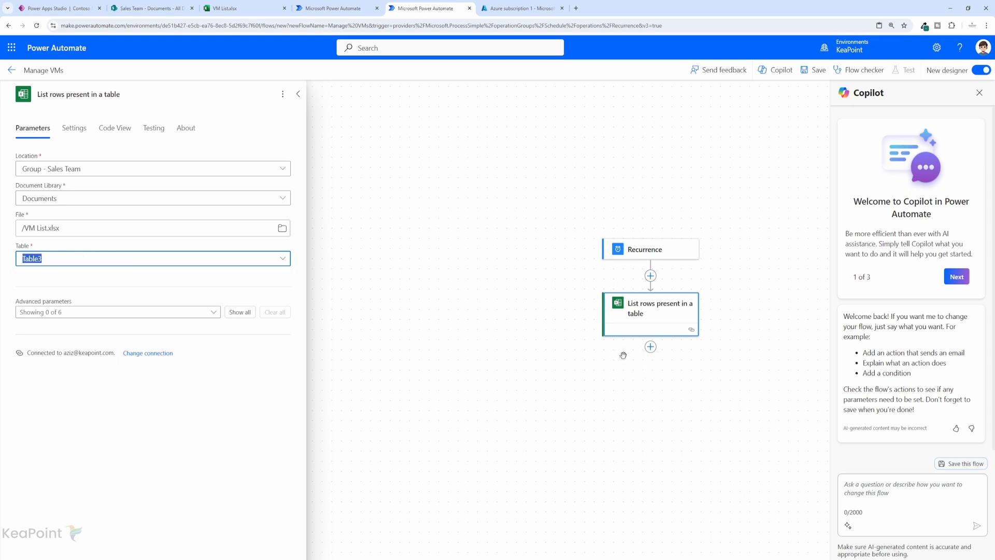
Step: Add the Azure VM action "Start virtual machine" after the Excel action and sign in with the account to create its OAuth connection
left_click(651, 348)
left_click(673, 348)
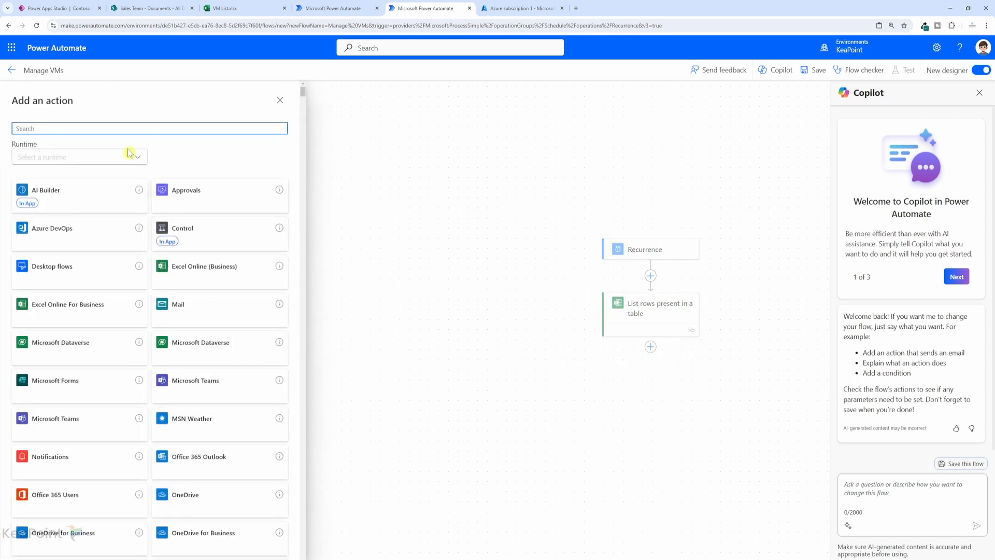
type("azure")
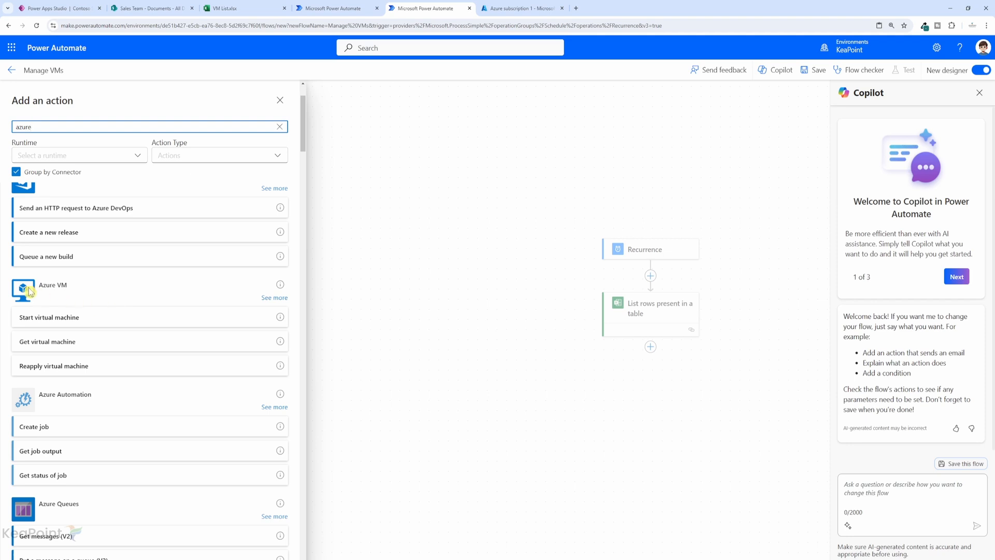
left_click(273, 299)
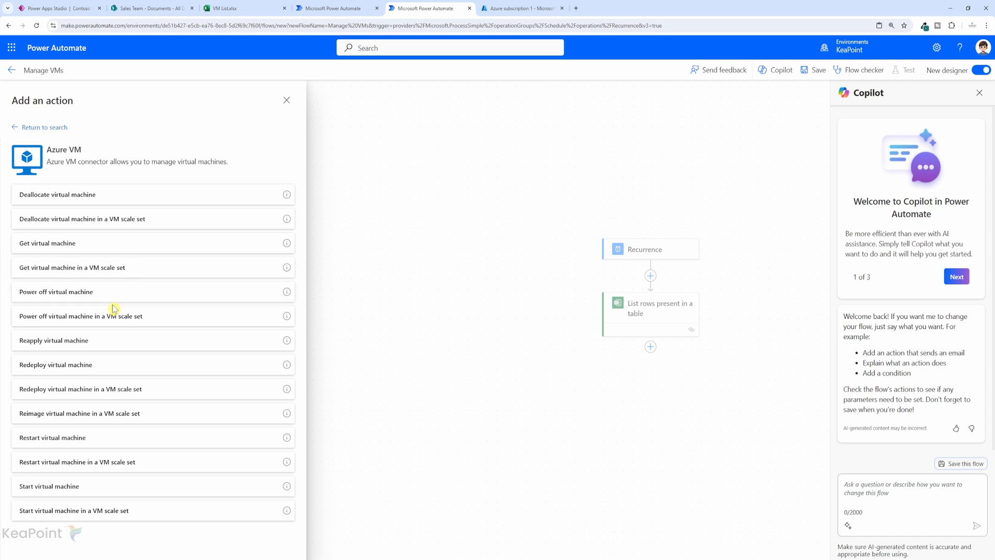
left_click(45, 492)
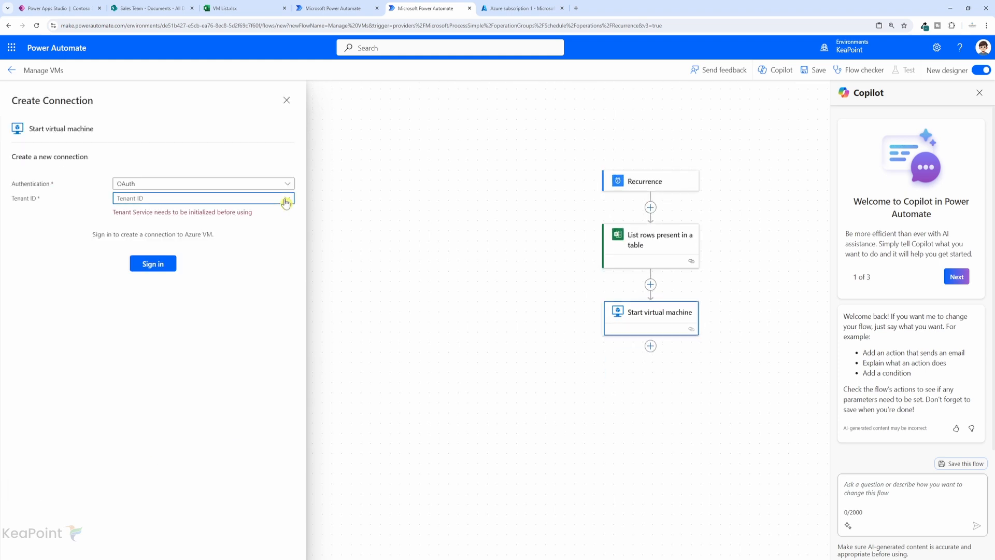
left_click(149, 264)
left_click(90, 126)
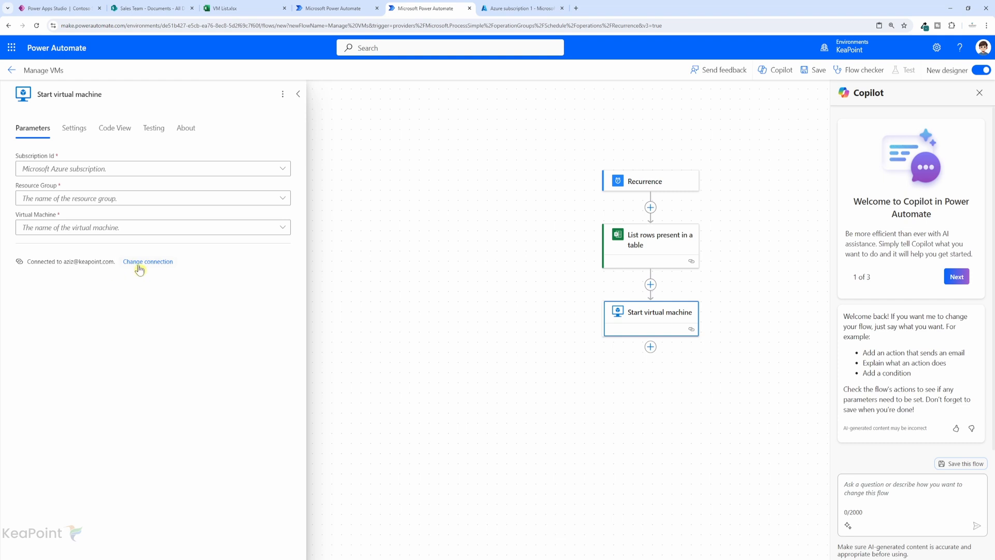
Step: Set the Start virtual machine action's Subscription Id to a custom value using the Subscription ID column from the Excel rows
left_click(282, 168)
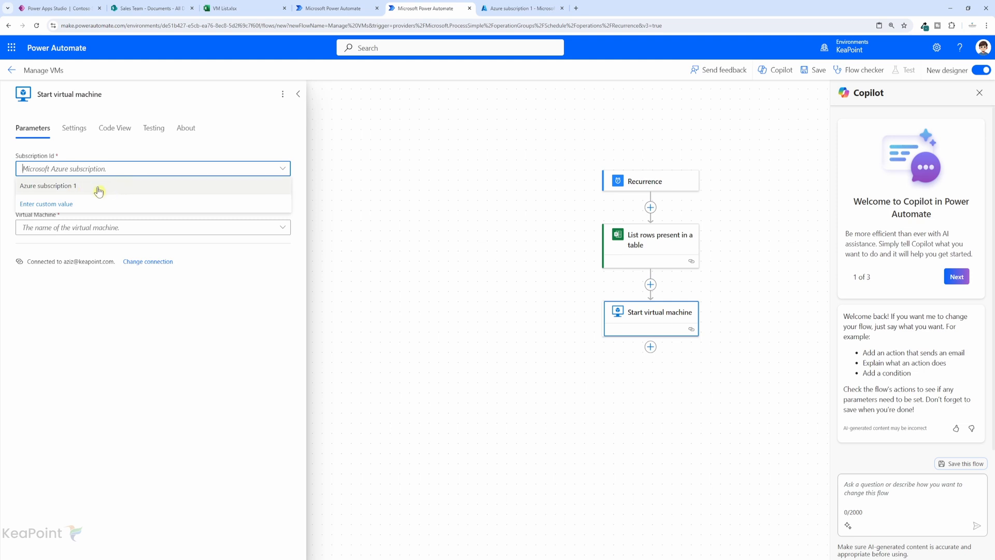
left_click(38, 205)
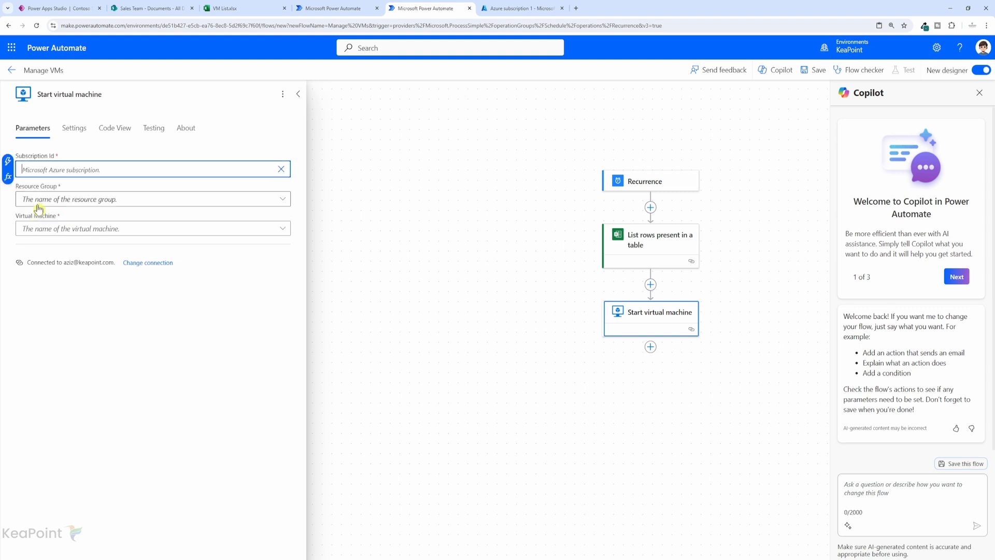
left_click(7, 165)
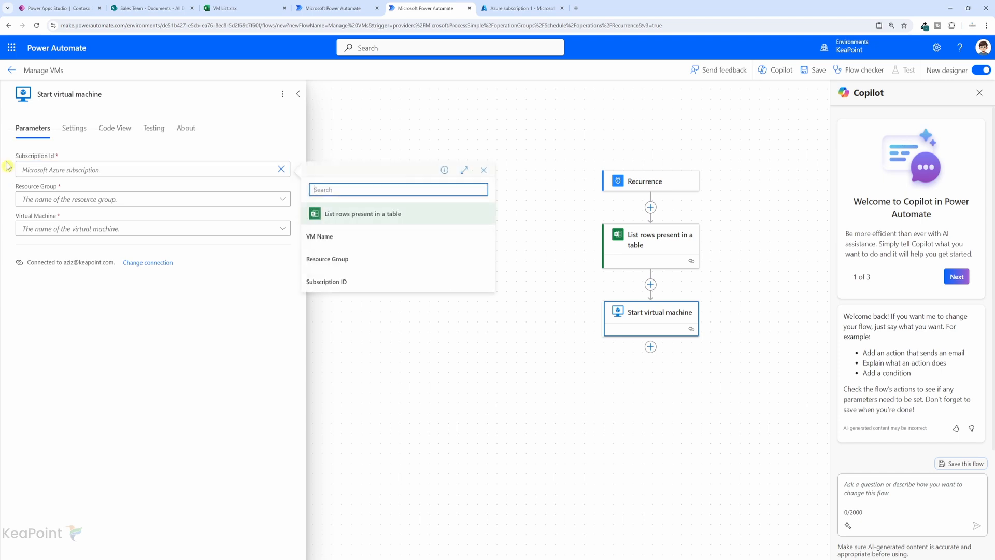
left_click(335, 282)
Step: Set the action's Resource Group to a custom value using the Resource Group column from the Excel rows
left_click(282, 200)
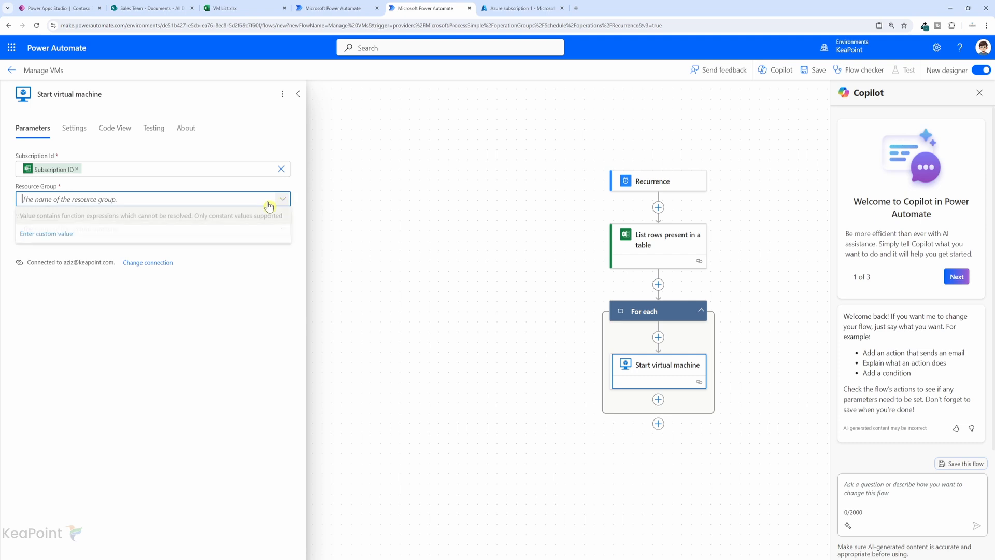
left_click(61, 234)
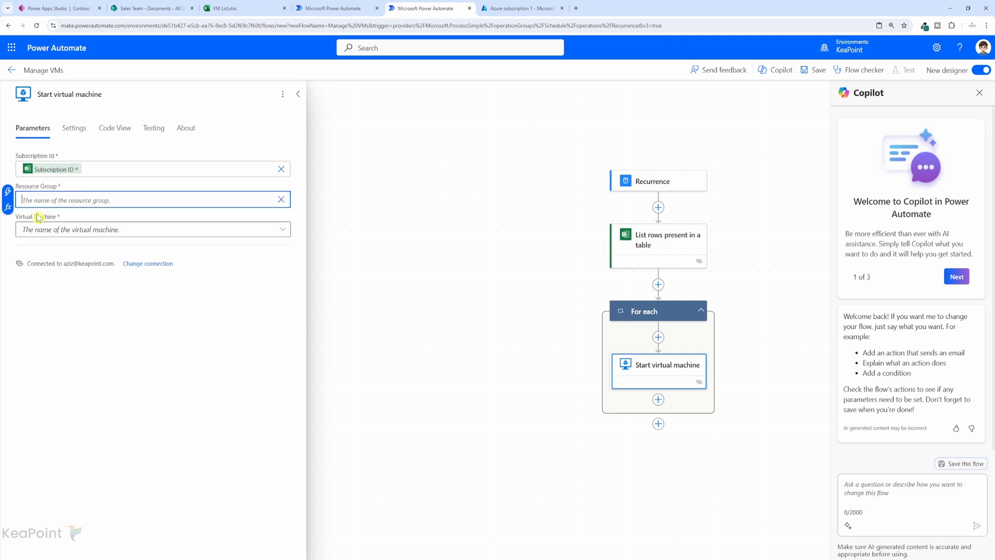
left_click(7, 197)
left_click(349, 294)
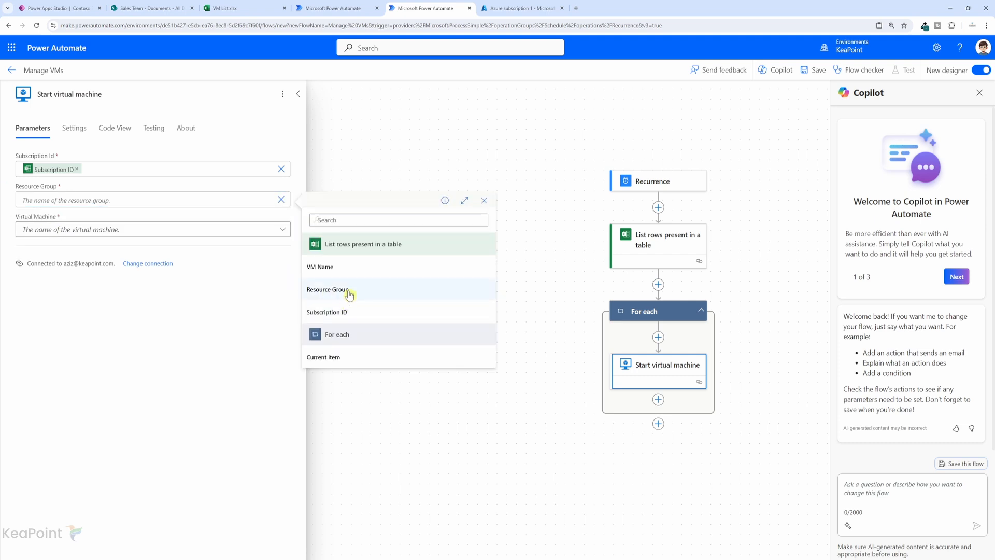
Step: Set the Virtual Machine field to the VM Name column as a custom value and check the rows in the VM List workbook
left_click(282, 230)
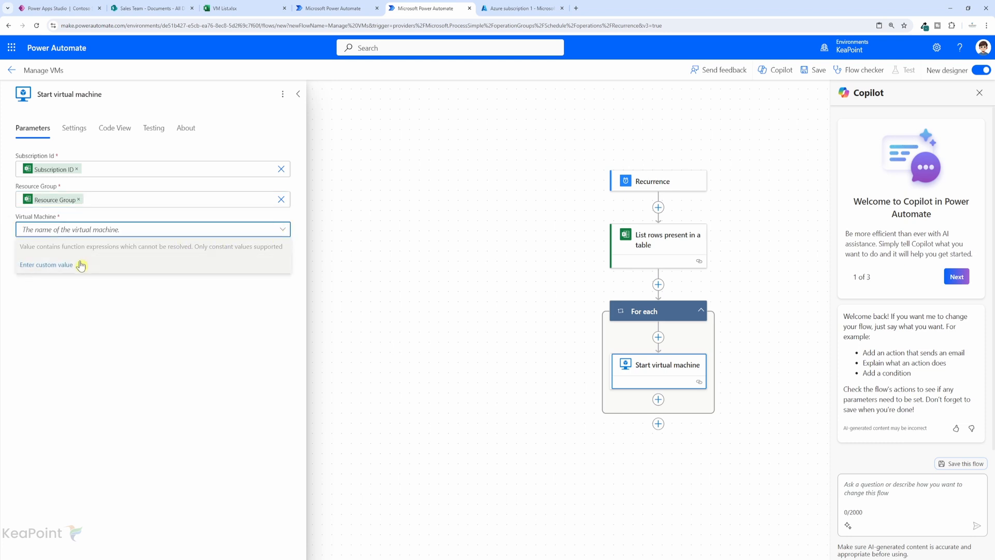
left_click(57, 265)
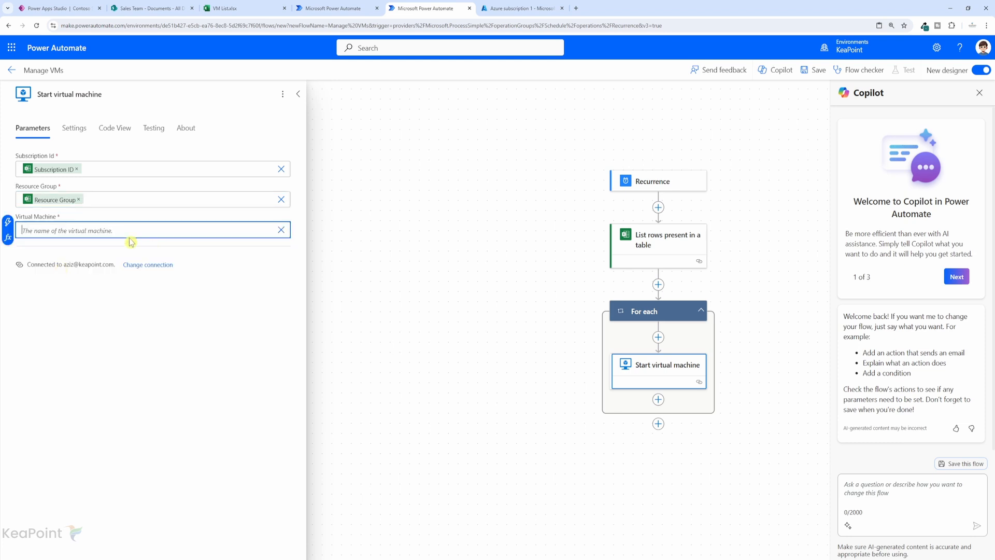
left_click(8, 222)
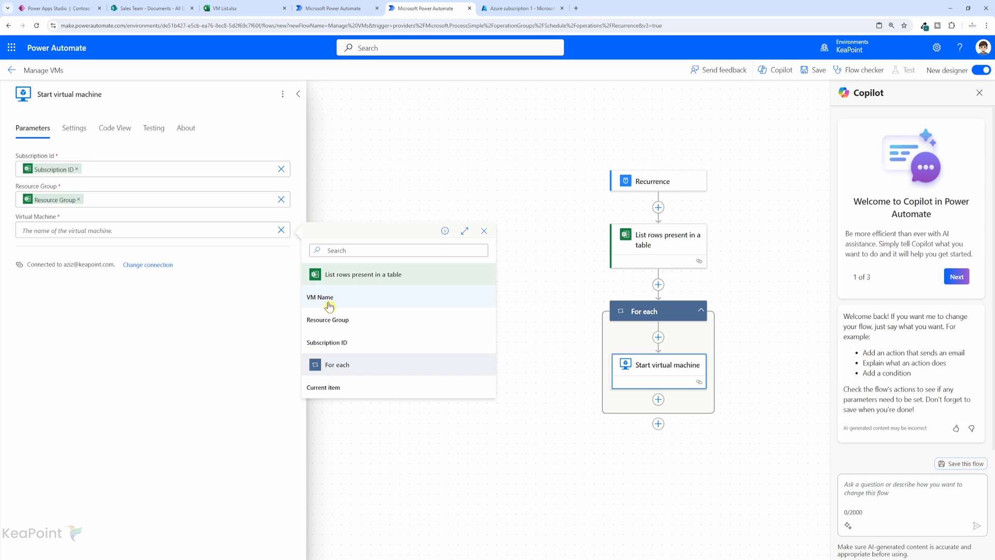
left_click(328, 305)
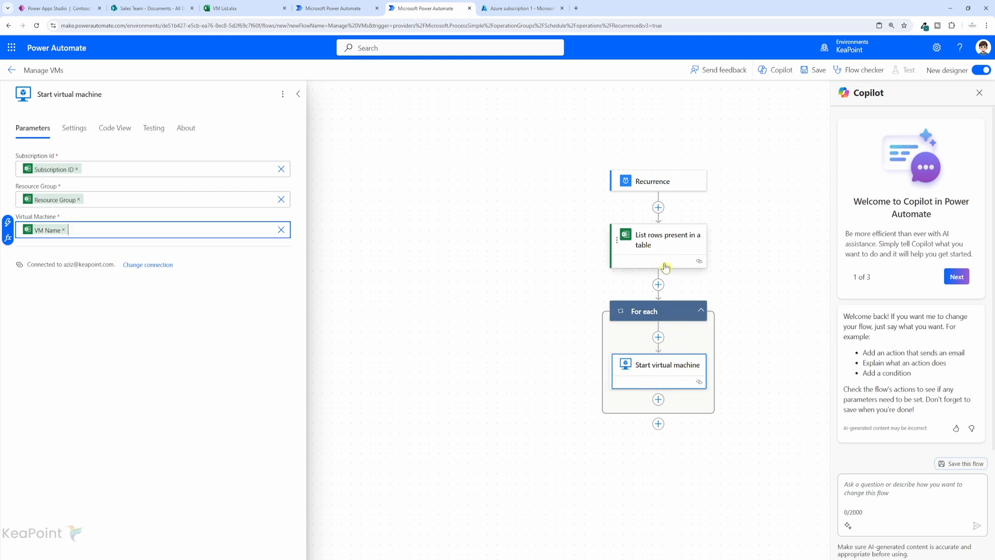
left_click(252, 5)
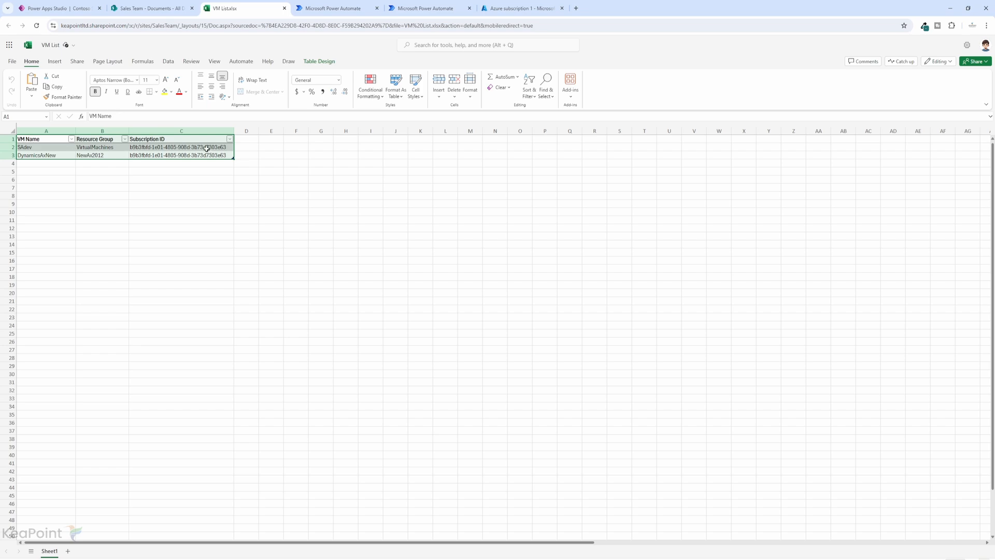
left_click(417, 9)
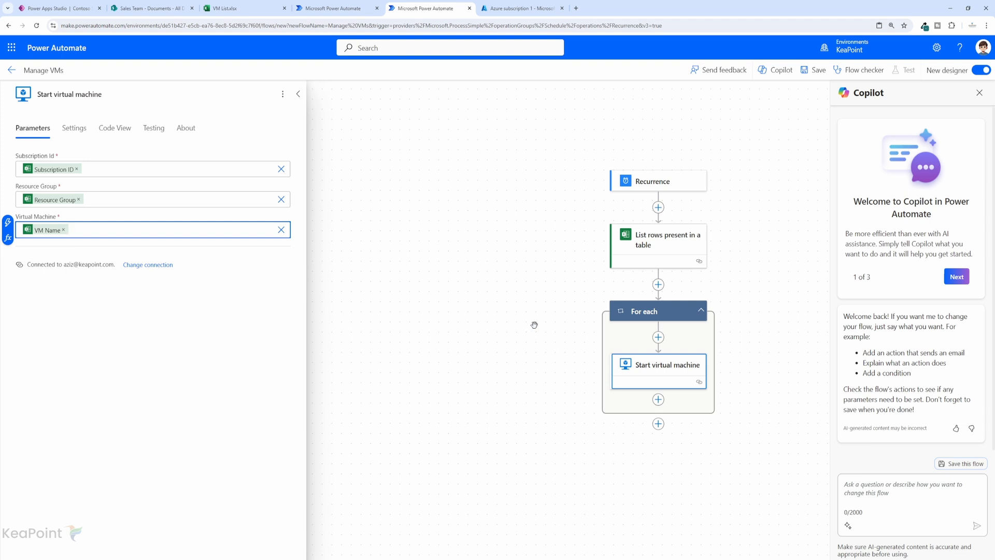
Step: Add the Schedule action "Delay" after the For each loop
left_click(658, 425)
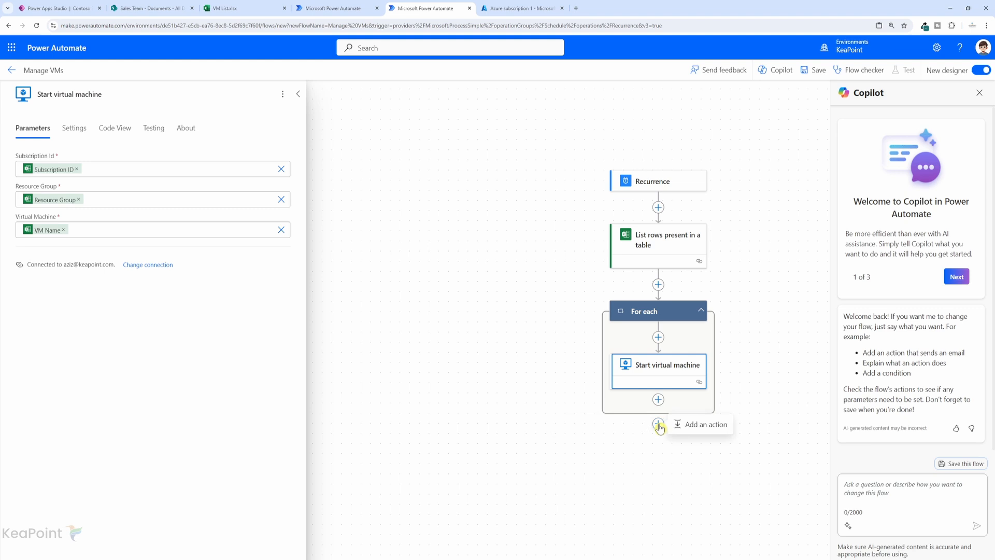
left_click(702, 424)
type("delay")
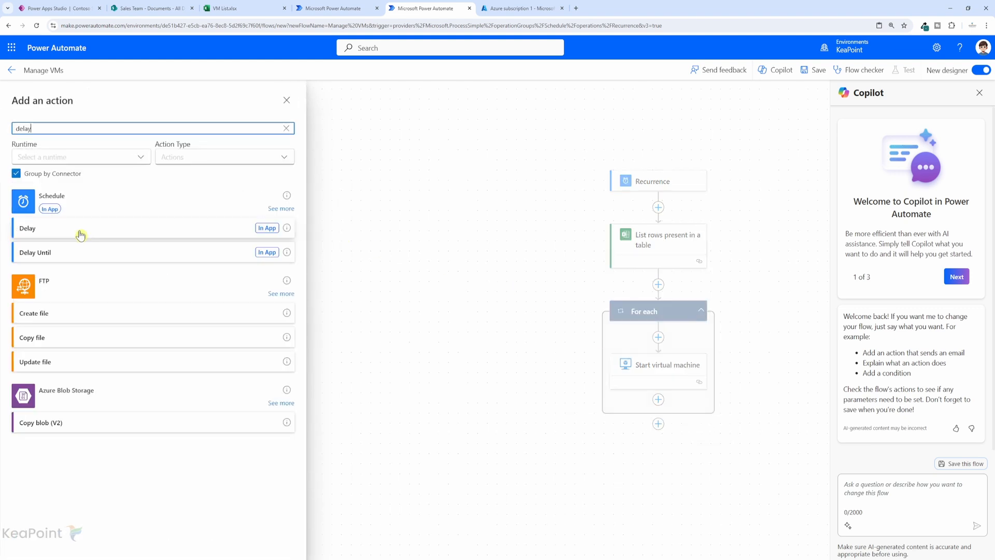
left_click(81, 236)
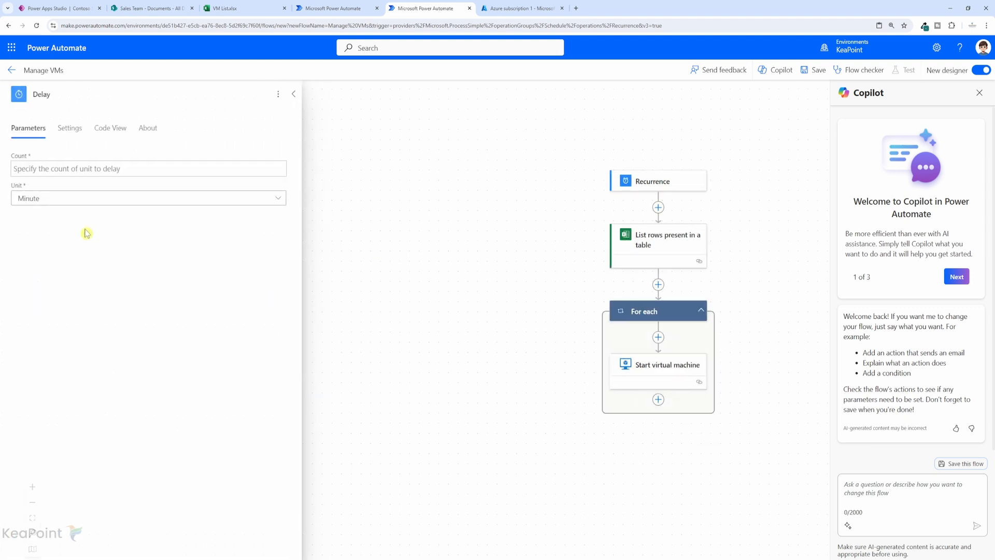
Step: Set the Delay action's count to 2 with Minute as the unit
left_click(62, 170)
type("9")
left_click(56, 200)
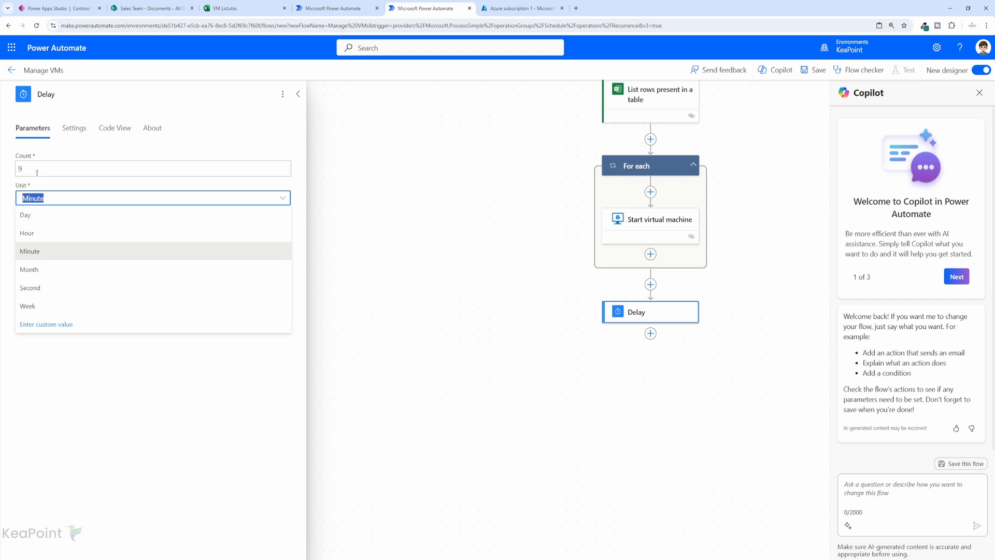
left_click_drag(34, 169, 11, 170)
type("2")
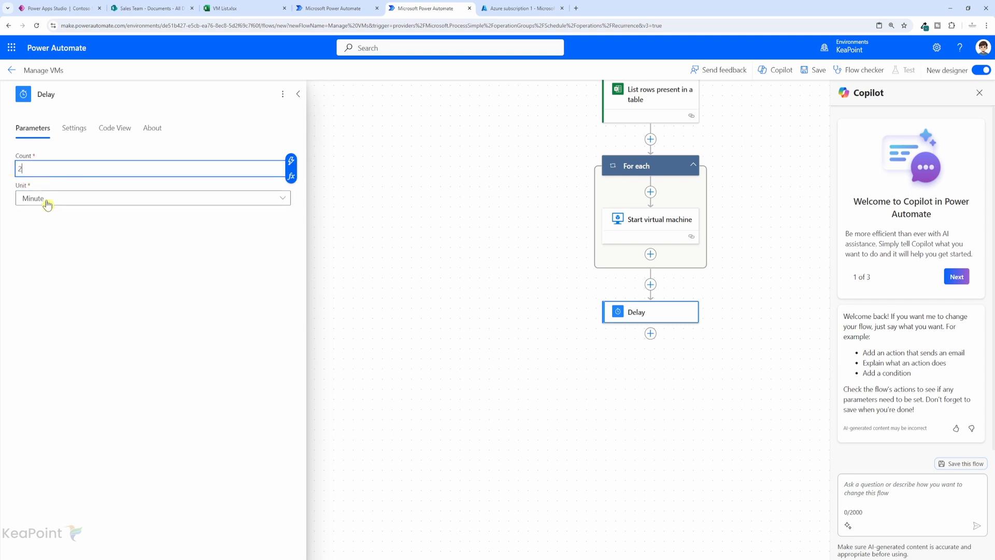
left_click(65, 231)
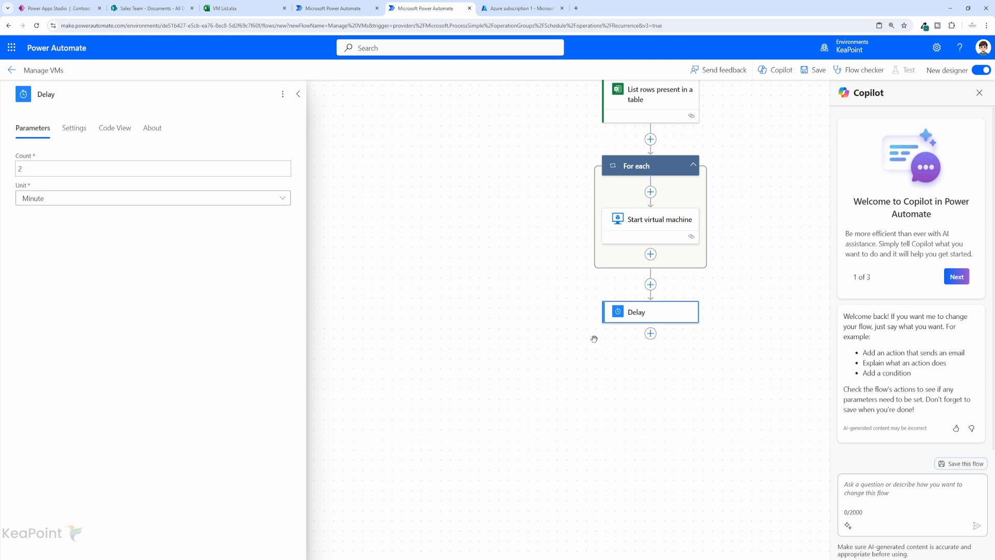
Step: Add the Azure VM action "Power off virtual machine" after the Delay and select the existing connection for it
left_click(651, 337)
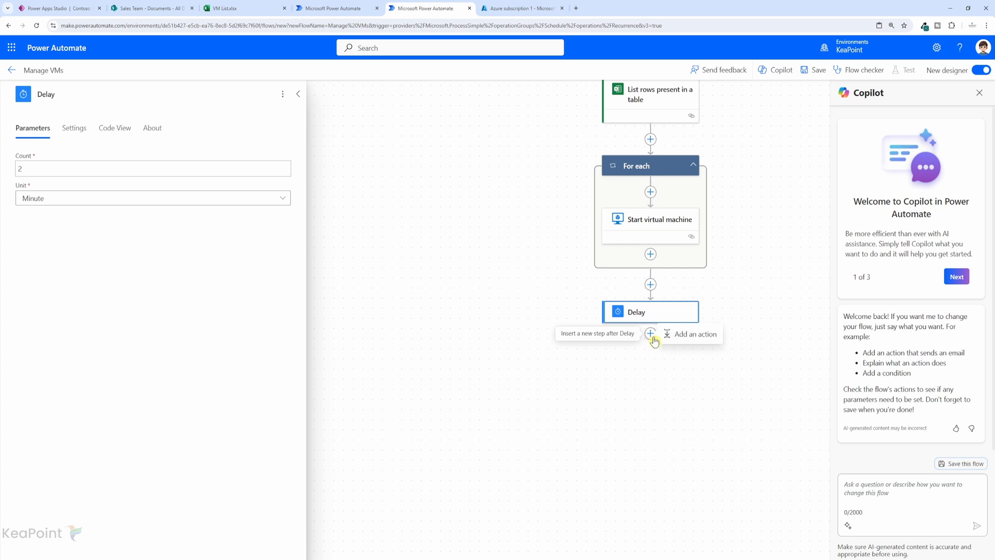
left_click(701, 334)
type("azure vm")
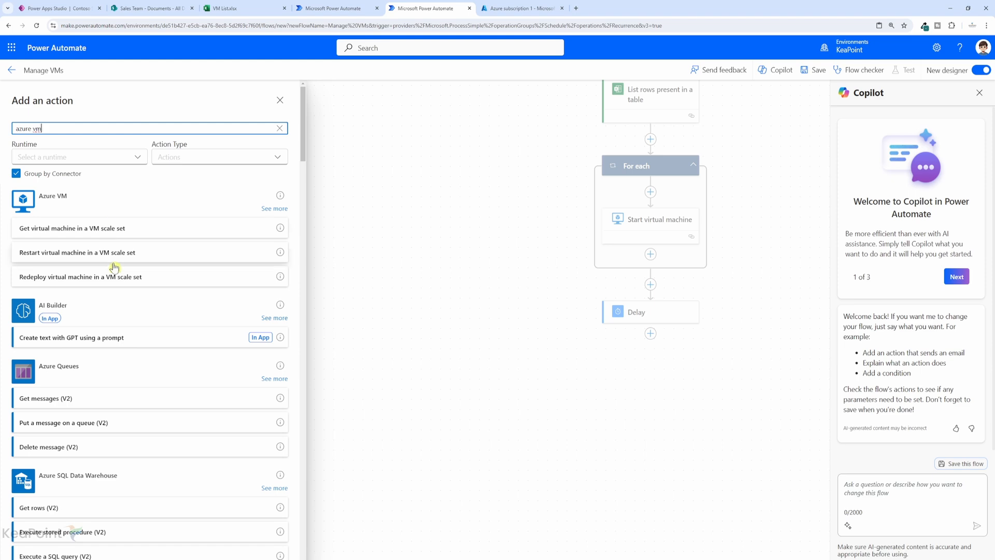
left_click(272, 211)
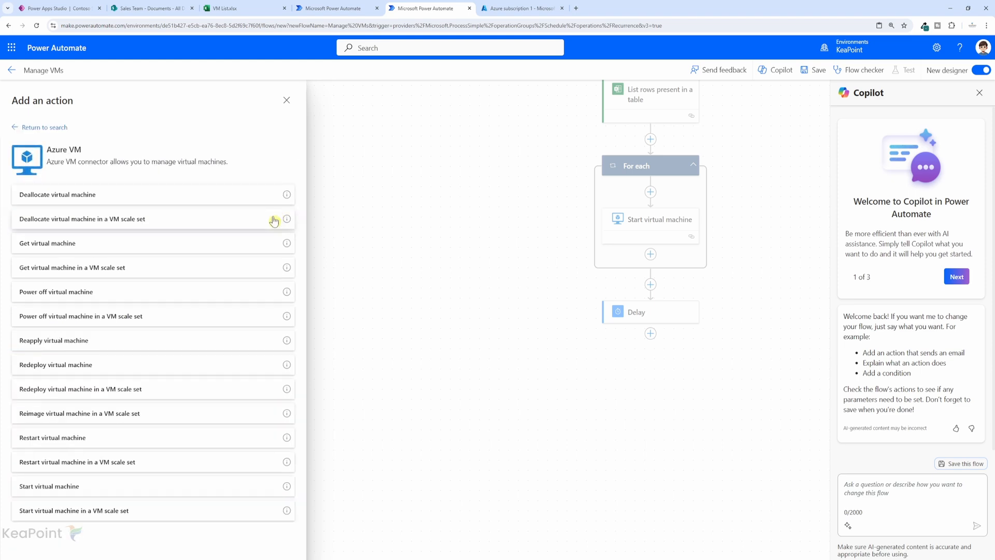
left_click(81, 293)
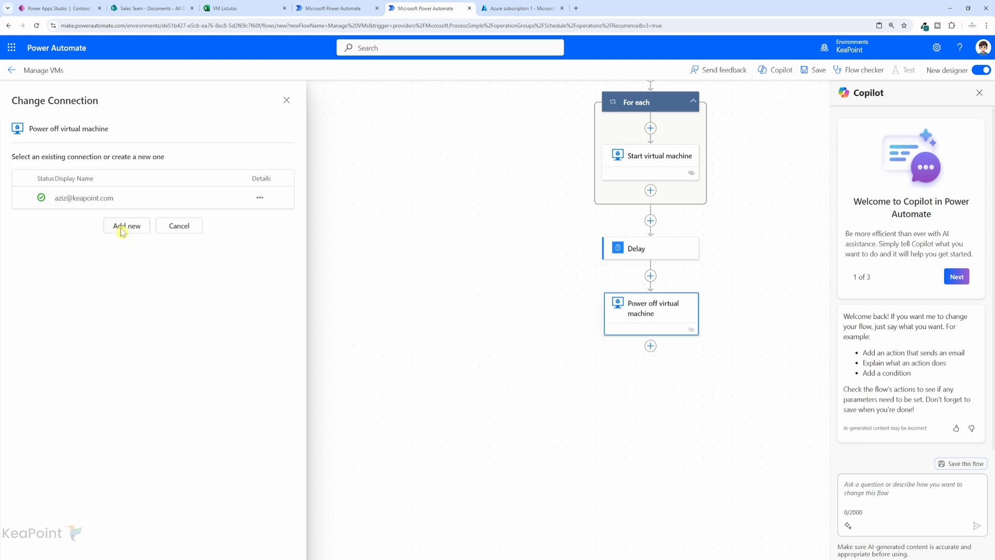
left_click(23, 198)
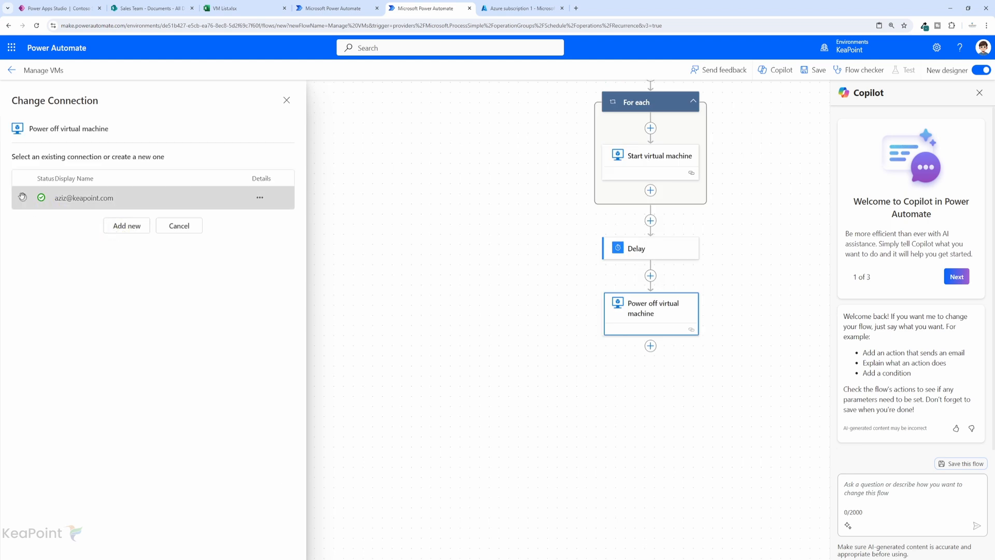
Step: Set the Power off virtual machine action's Subscription Id to the Subscription ID column as a custom value
left_click(284, 175)
left_click(44, 204)
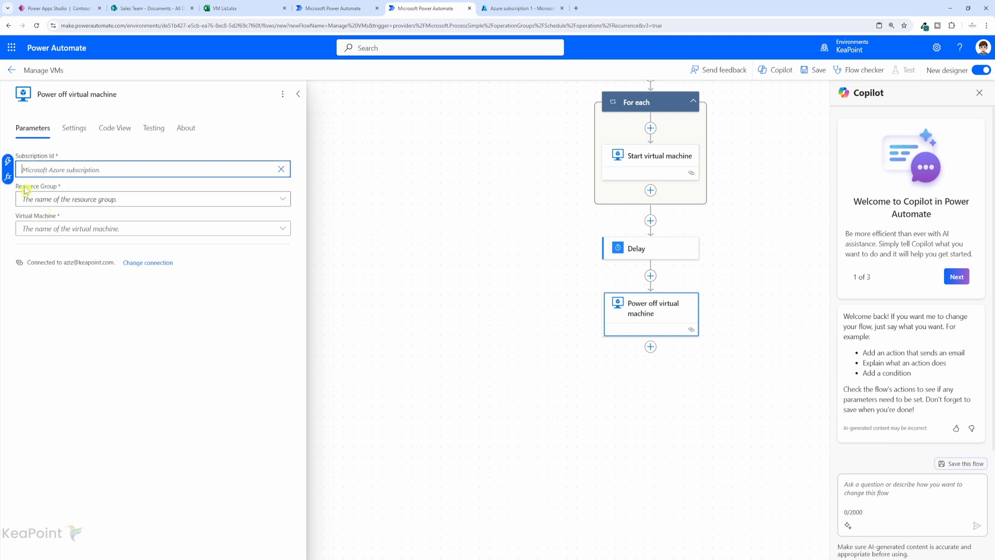
left_click(9, 164)
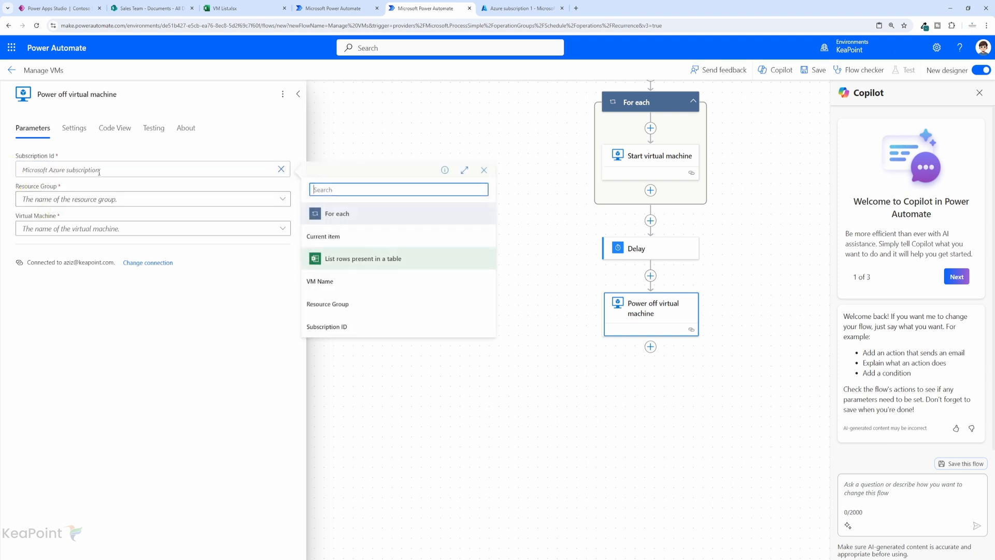
left_click(334, 326)
Step: Set the power-off action's Resource Group to the Resource Group column and its Virtual Machine to the VM Name column, both as custom values
left_click(106, 201)
left_click(40, 231)
left_click(65, 205)
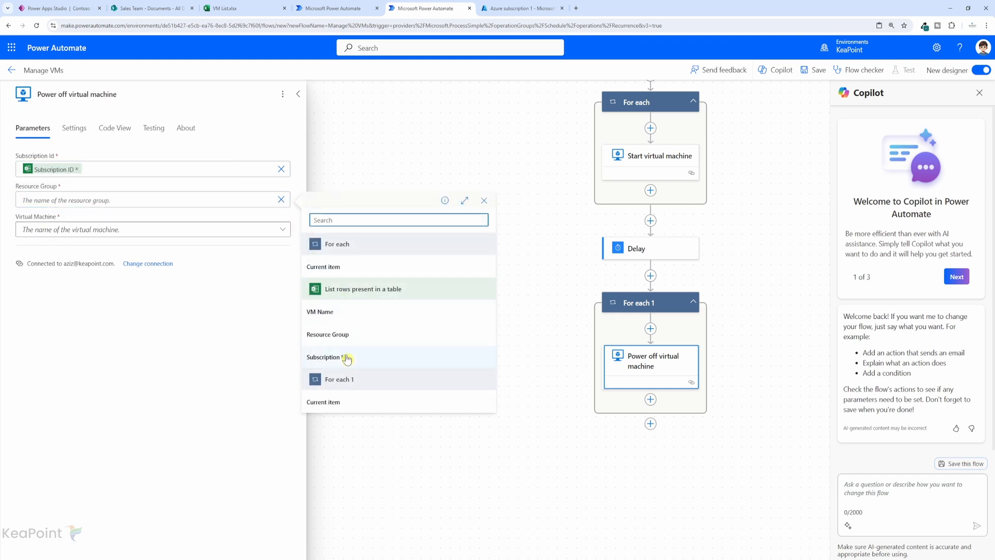
left_click(342, 335)
left_click(78, 230)
left_click(39, 265)
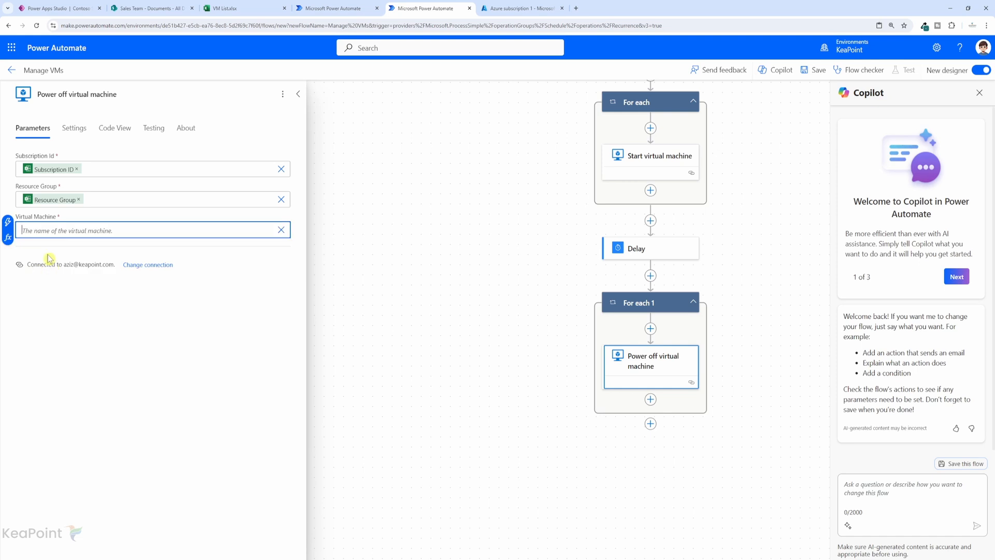
left_click(21, 231)
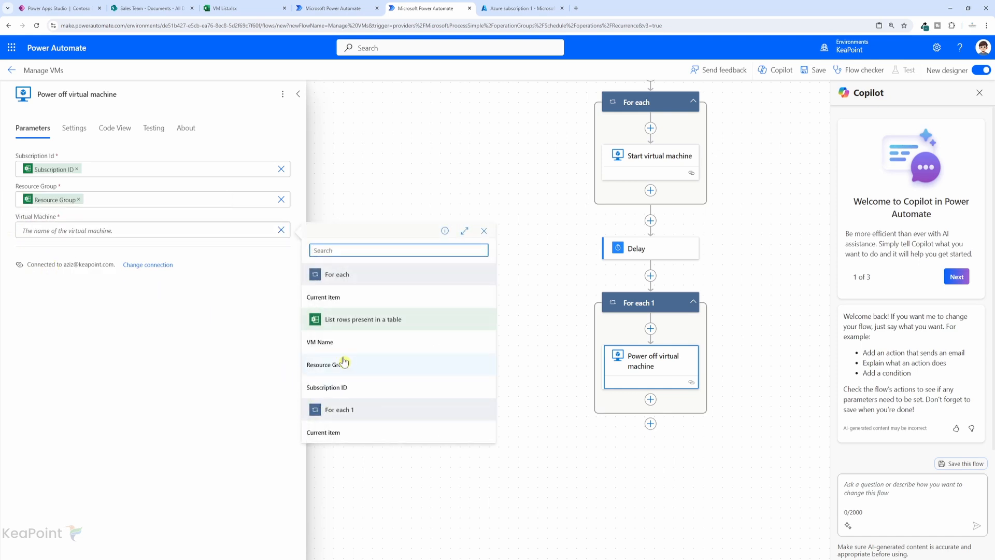
left_click(331, 347)
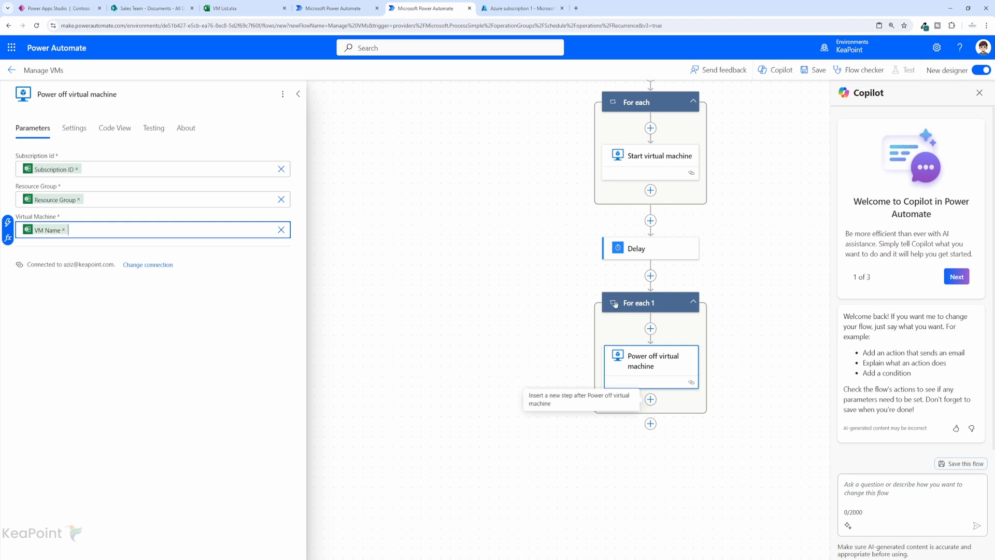
Step: Add the Azure VM action "Deallocate virtual machine" after Power off virtual machine inside the For each 1 loop
left_click(651, 403)
left_click(686, 401)
type("azure vm")
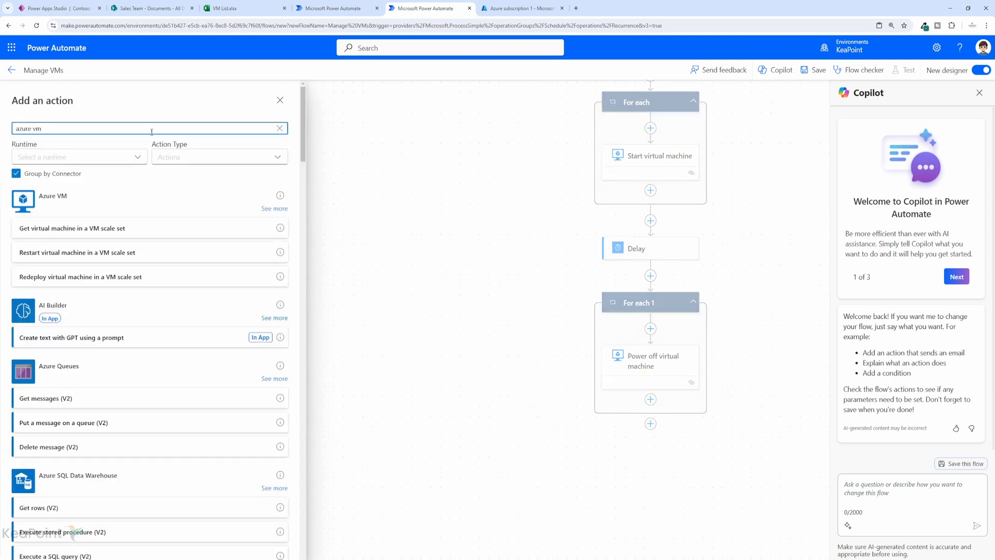
left_click(275, 209)
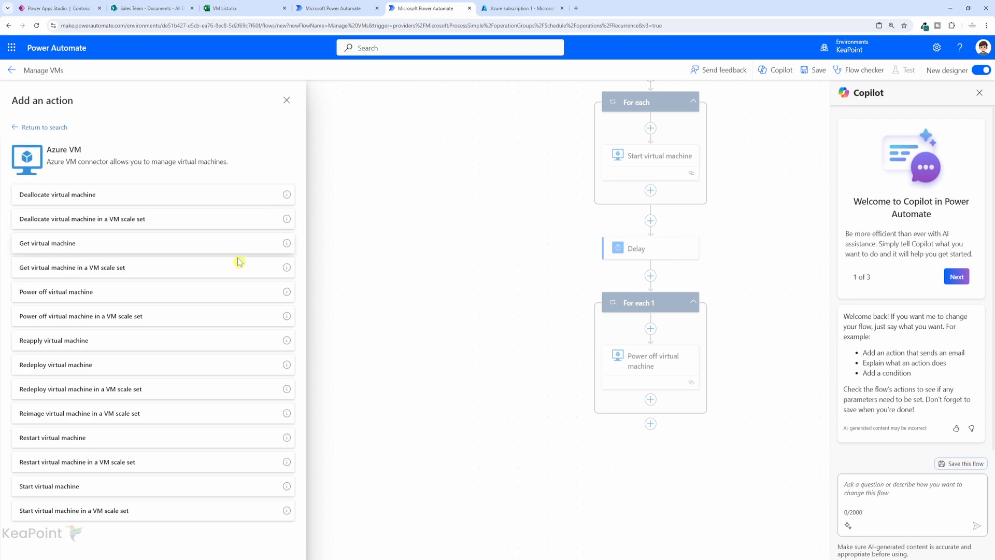
left_click(48, 202)
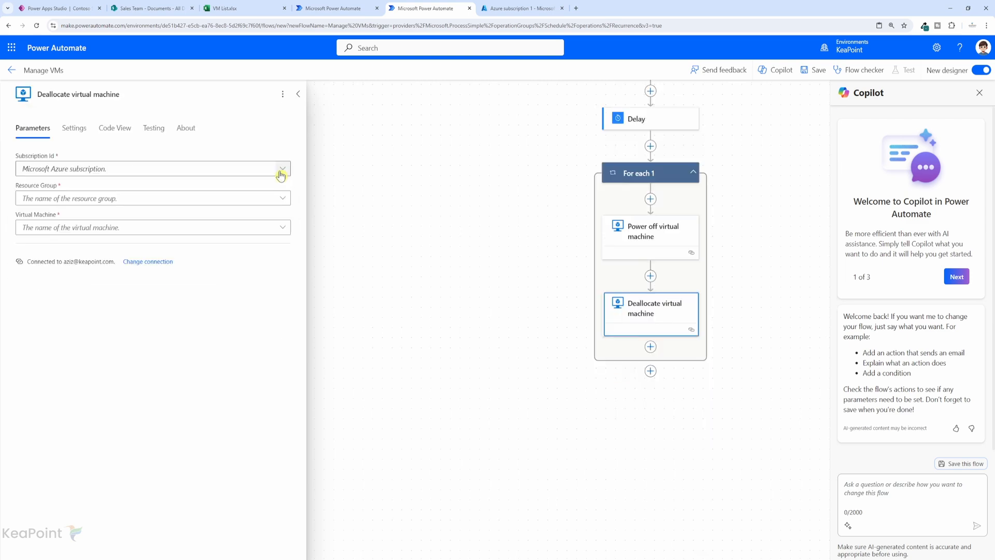
Step: Set the Deallocate virtual machine action's Subscription Id to the Subscription ID column as a custom value
left_click(280, 171)
left_click(62, 211)
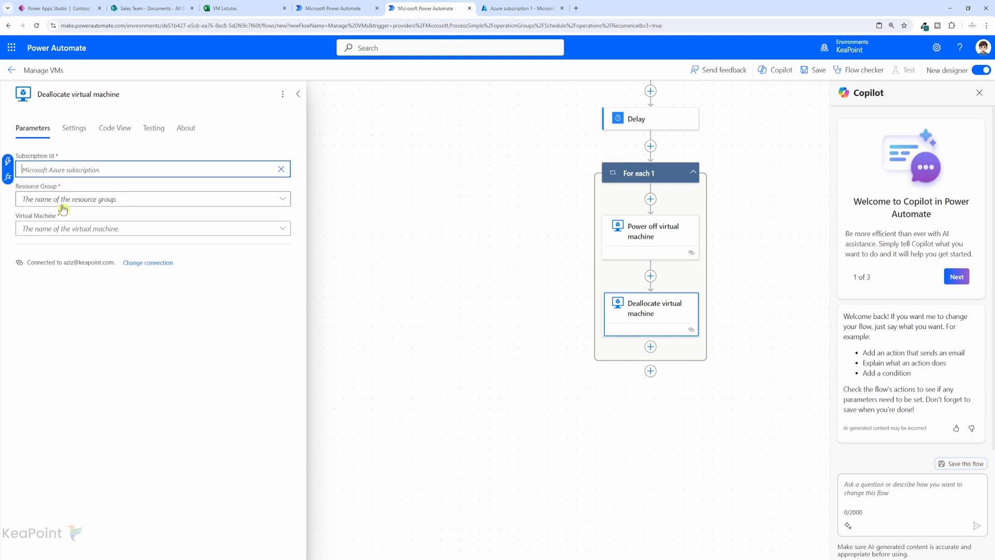
left_click(8, 162)
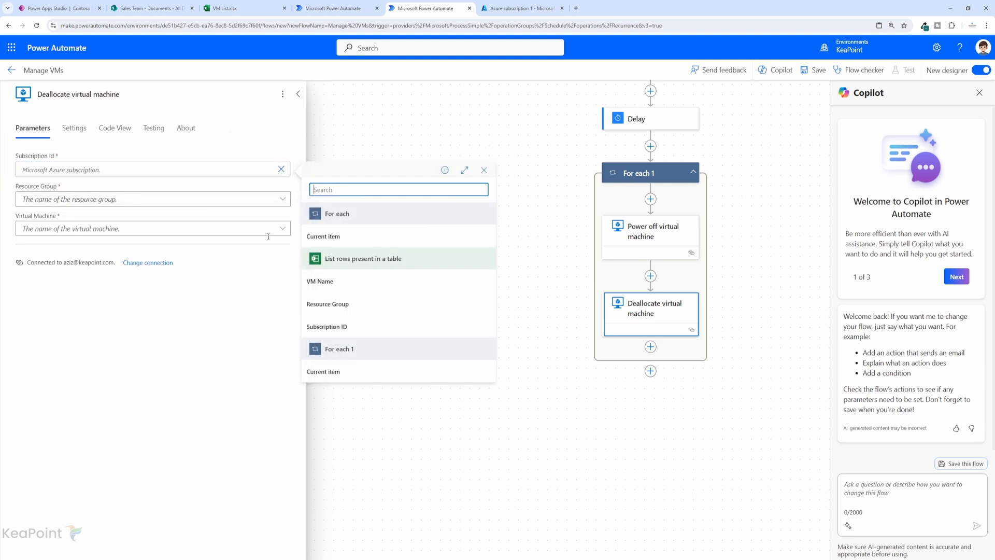
left_click(337, 332)
Step: Set the deallocate action's Resource Group to the Resource Group column and its Virtual Machine to the VM Name column, both as custom values
left_click(107, 200)
left_click(62, 240)
left_click(7, 191)
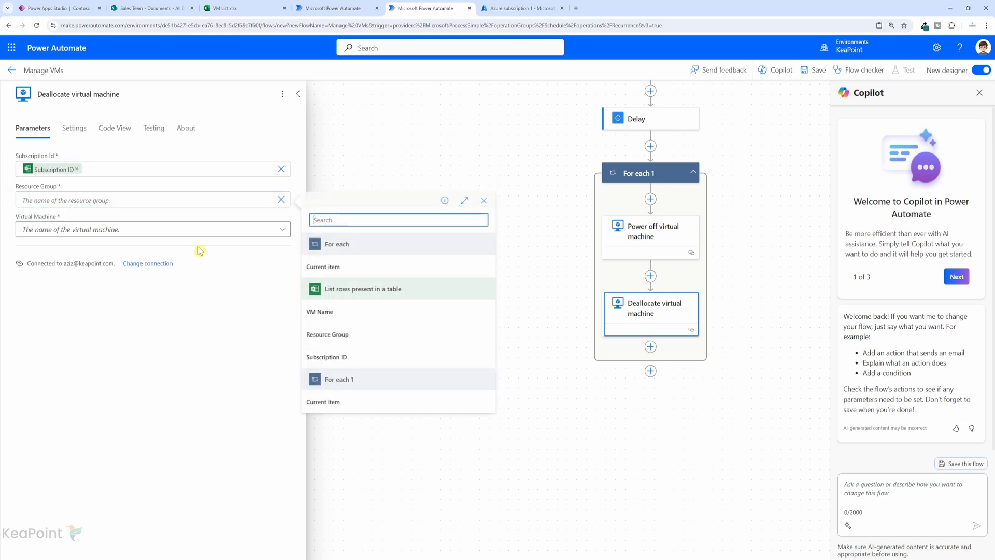
left_click(337, 334)
left_click(80, 230)
left_click(61, 265)
left_click(8, 224)
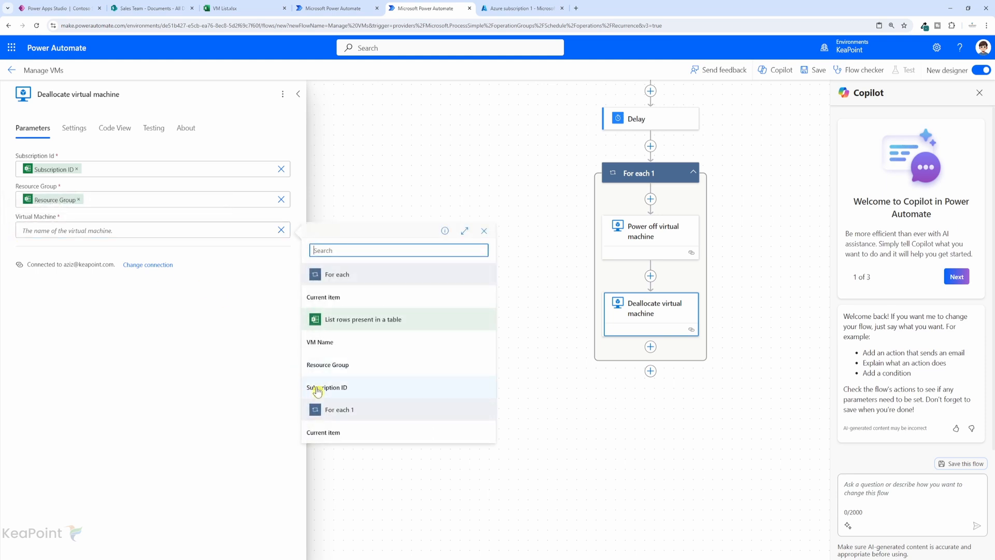
left_click(330, 343)
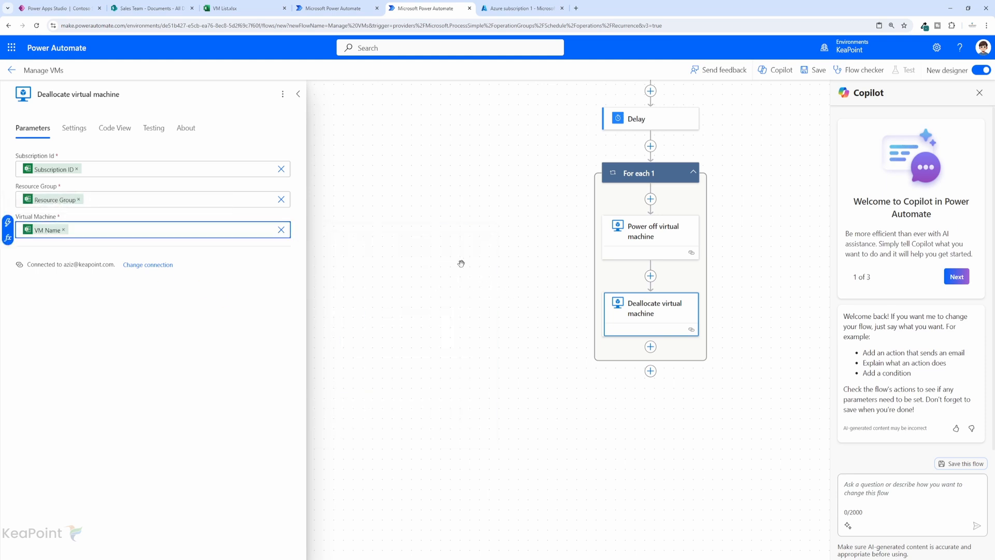
Step: Review the flow's Recurrence and Delay settings and check the virtual machines' status in the Azure portal before testing
scroll(518, 285, "up", 5)
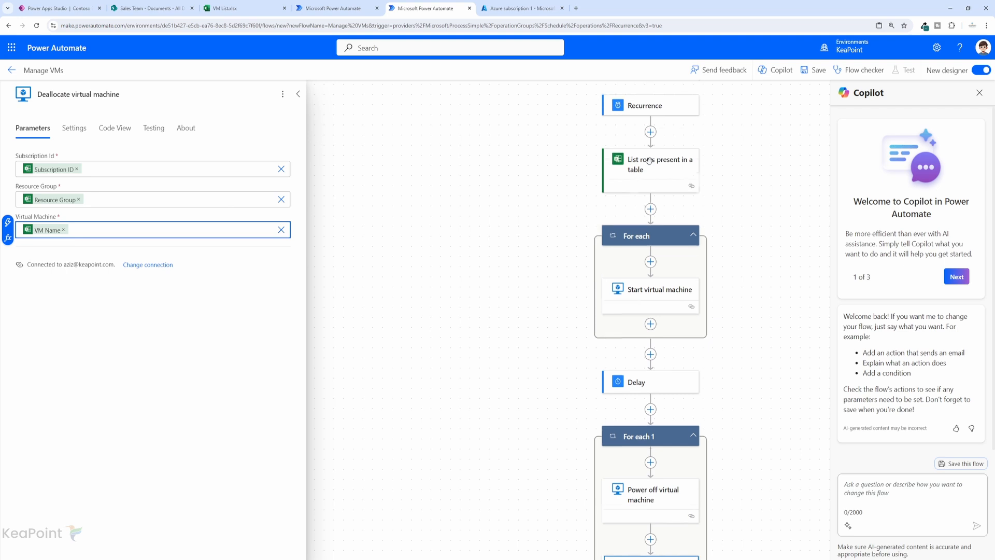
left_click(644, 105)
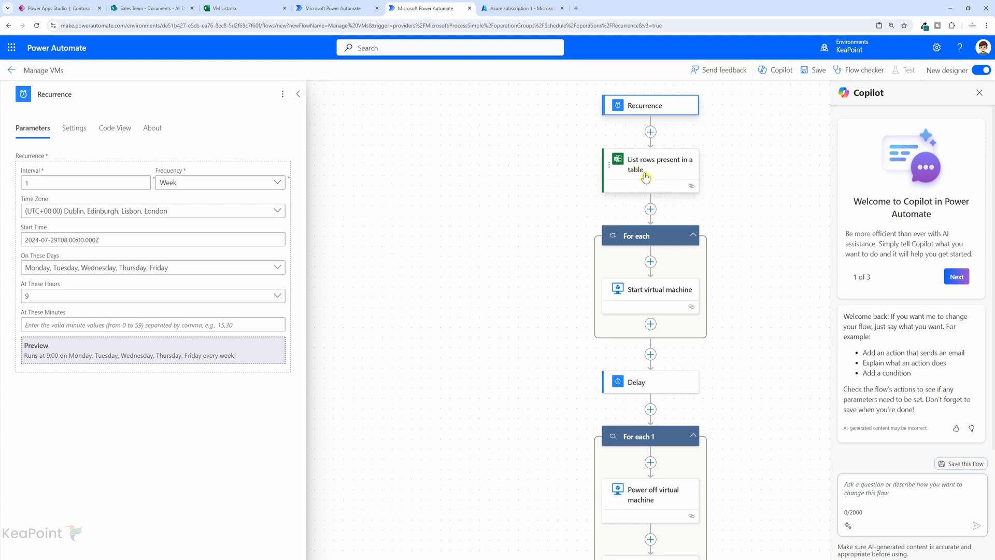
scroll(639, 305, "down", 1)
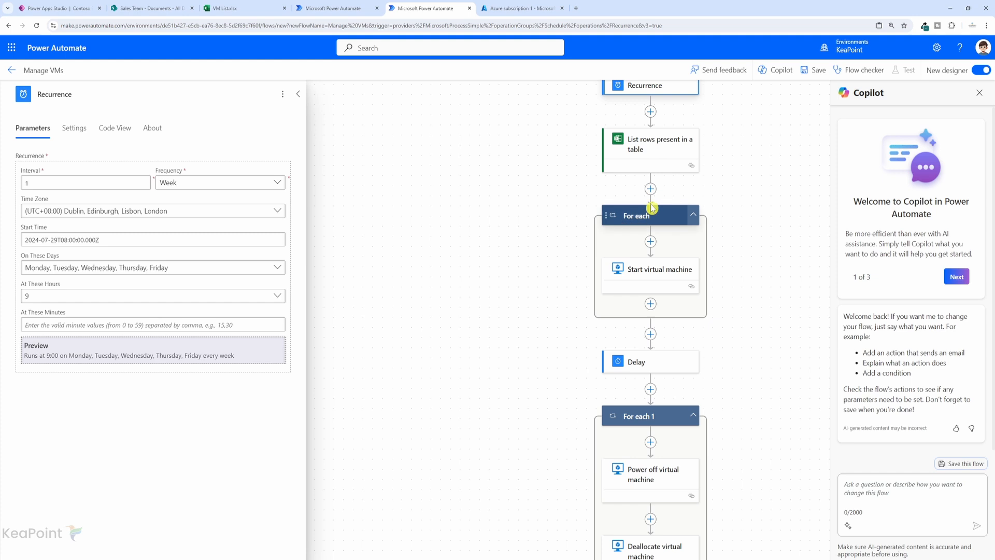
scroll(662, 254, "down", 2)
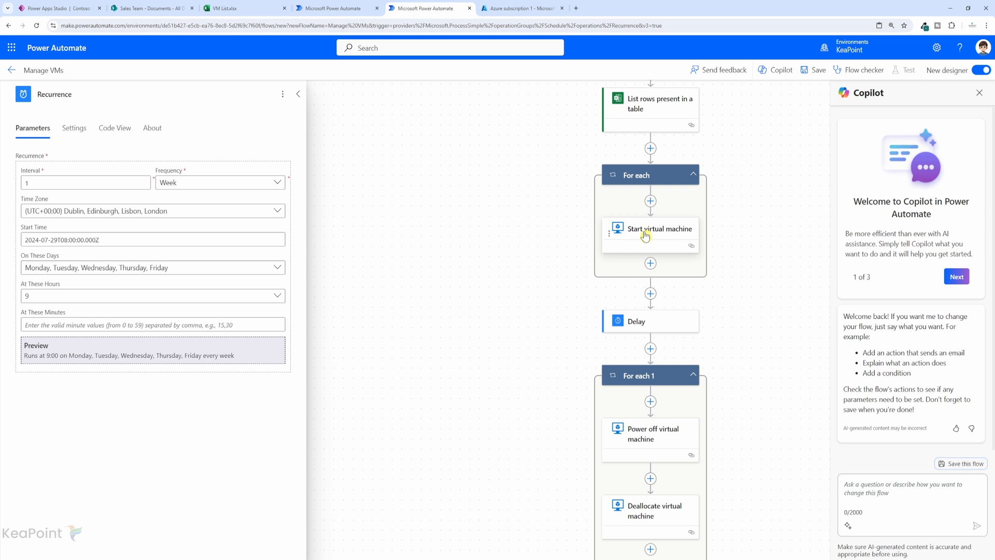
left_click(658, 326)
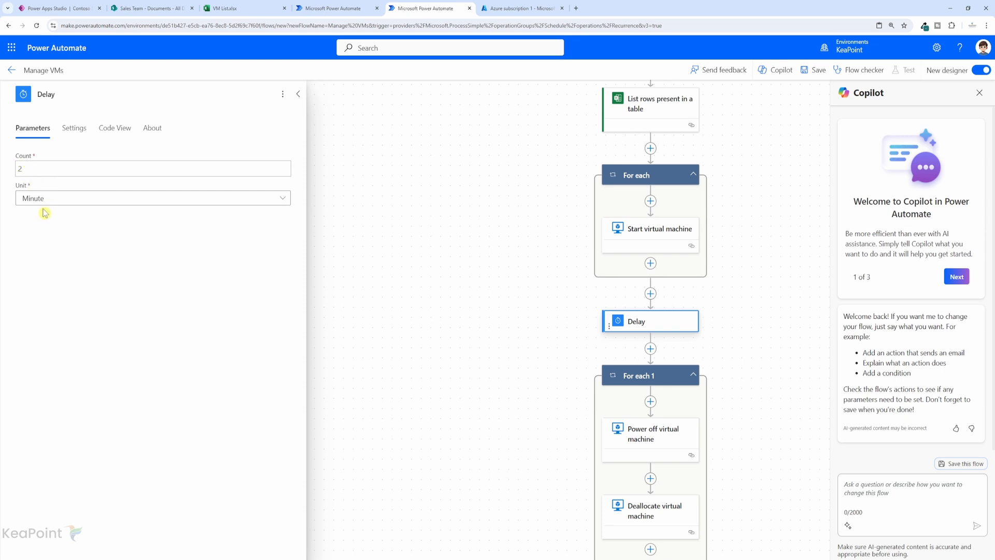
scroll(634, 380, "down", 1)
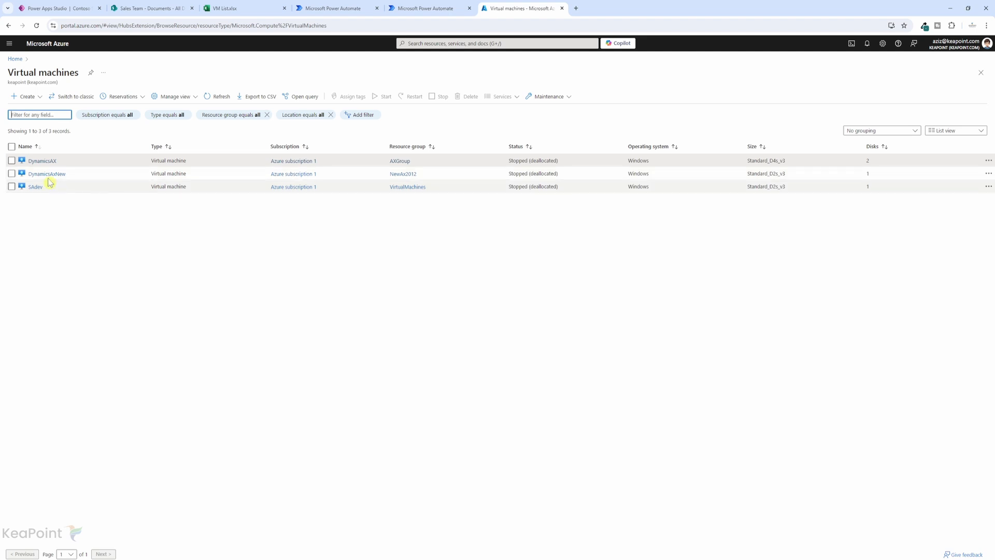
left_click(11, 174)
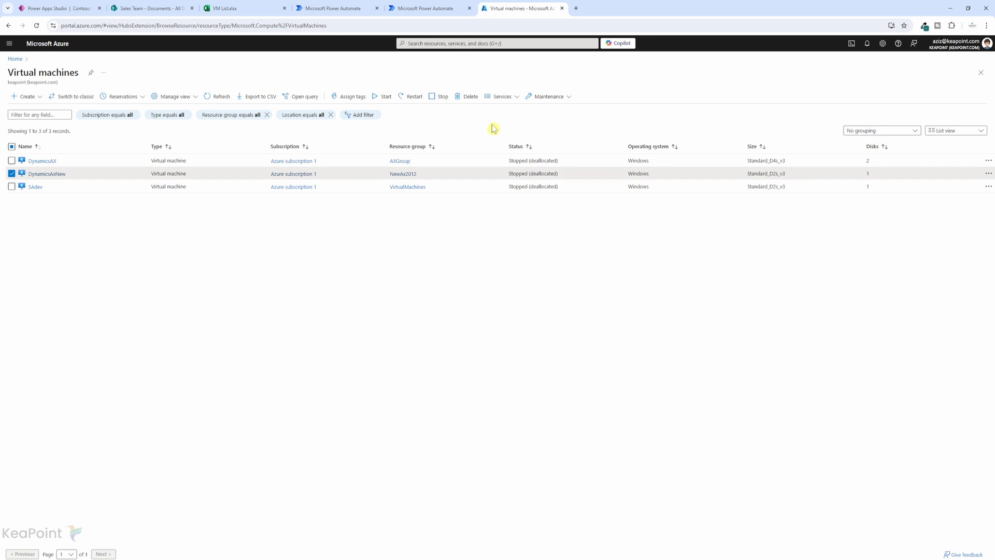
left_click(426, 7)
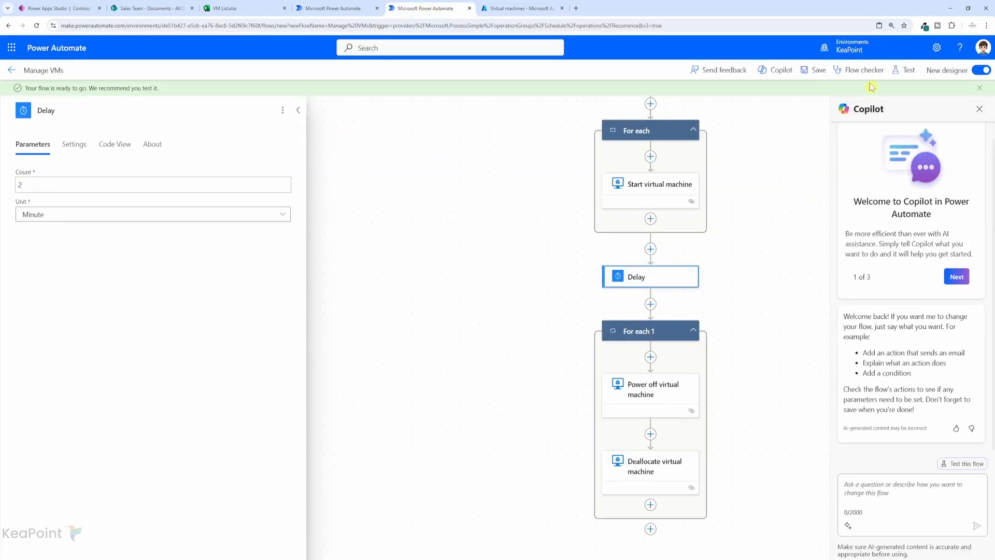
Step: Run a manual test of the Manage VMs flow
left_click(910, 71)
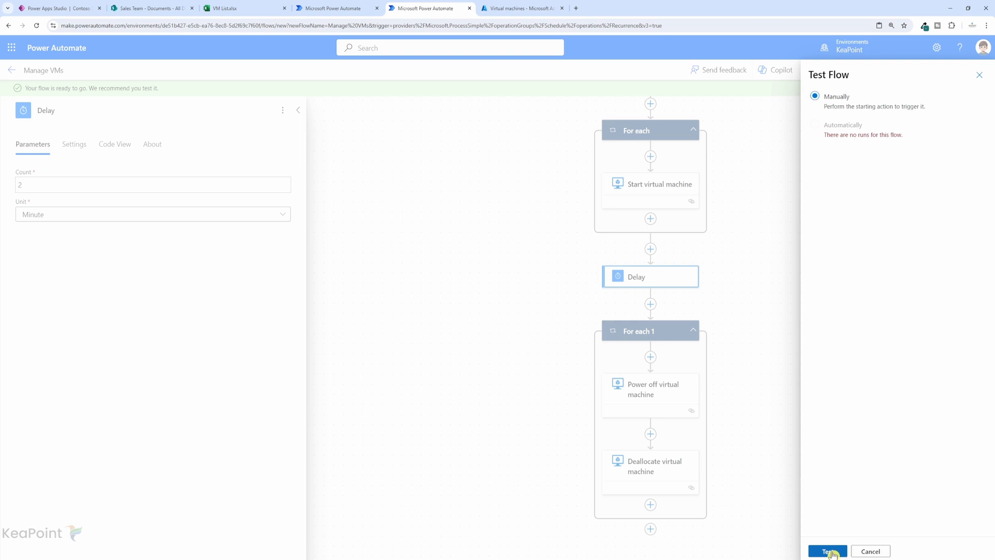
left_click(830, 551)
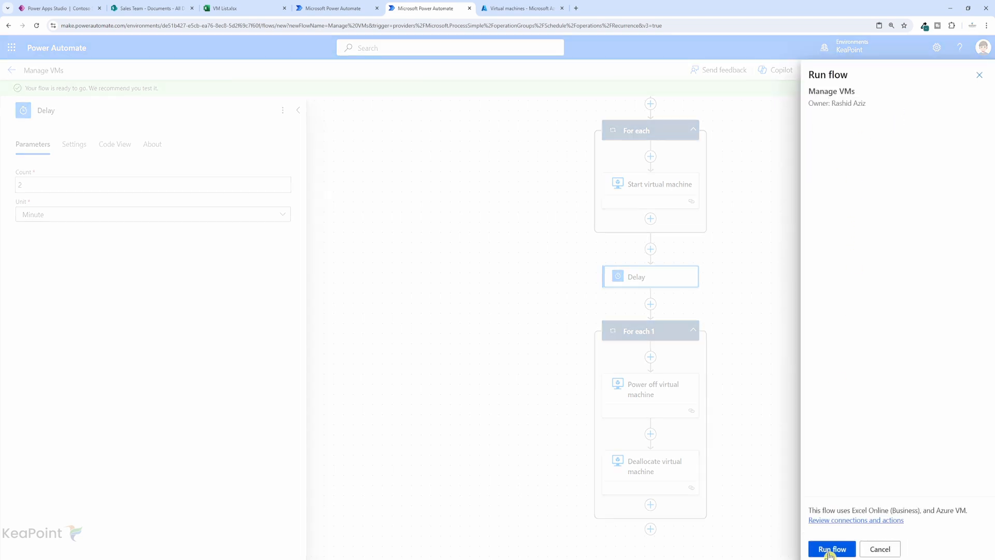
left_click(832, 549)
left_click(836, 549)
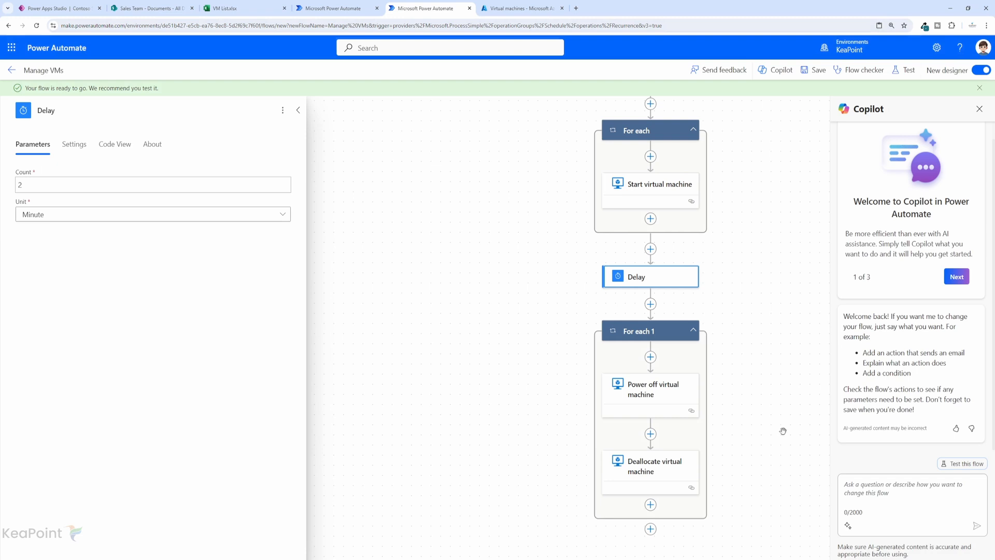
scroll(707, 175, "up", 1)
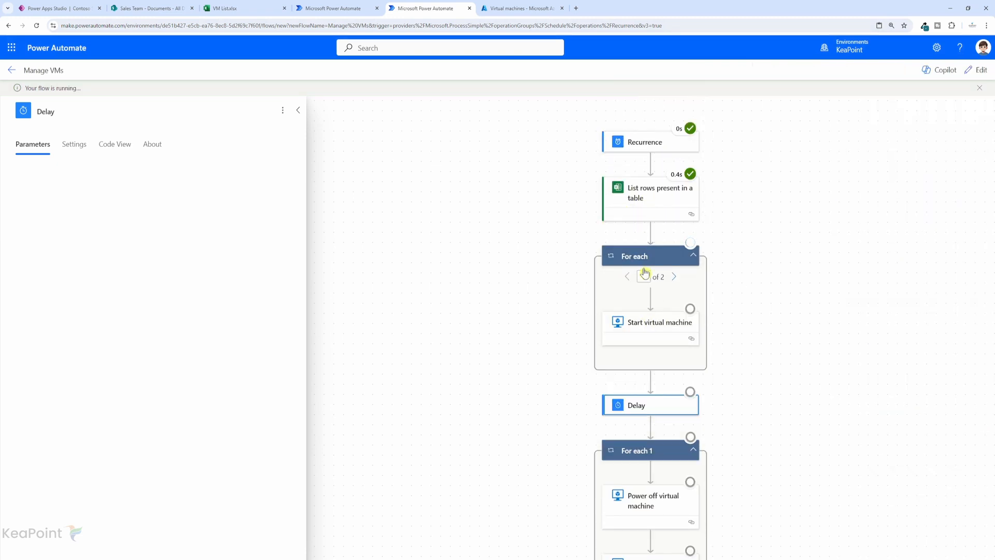
Step: Reload the virtual machines list in the Azure portal and compare the machine statuses with the rows in the VM List workbook
left_click(516, 8)
left_click(428, 7)
left_click(524, 6)
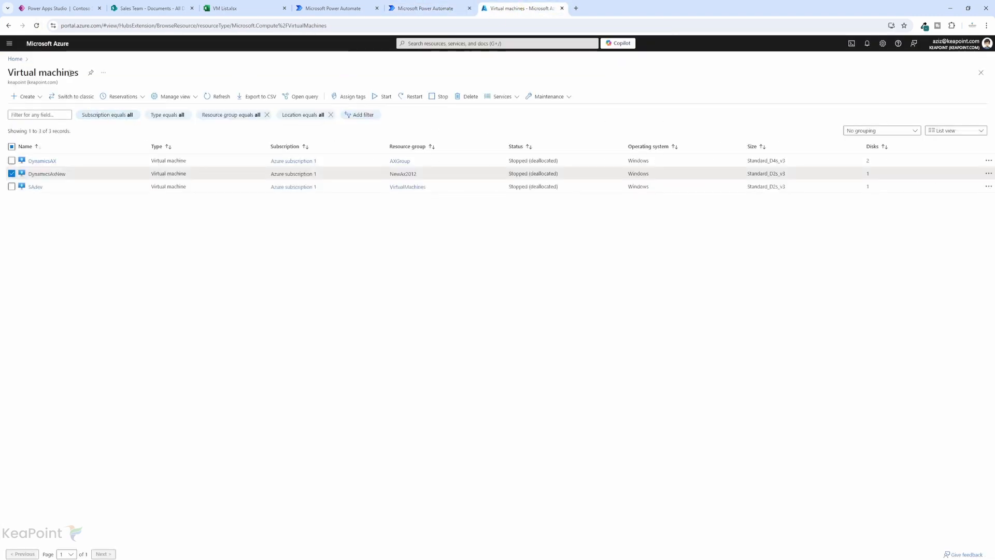
left_click(38, 28)
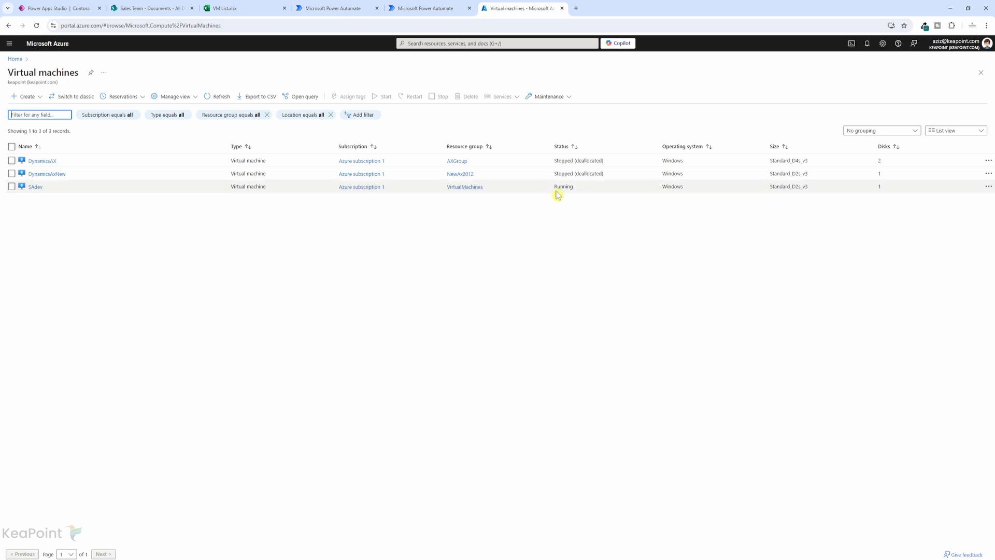
left_click(238, 8)
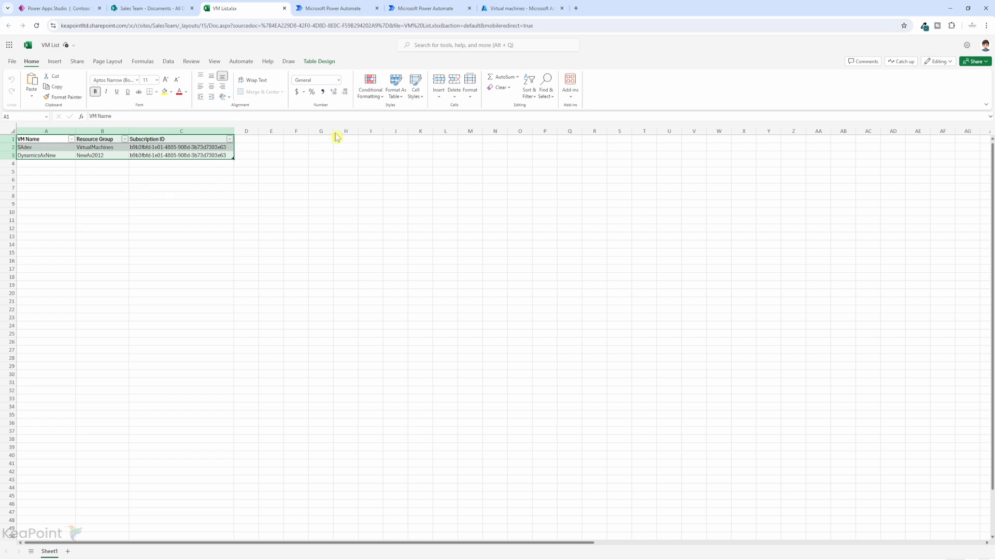
left_click(518, 8)
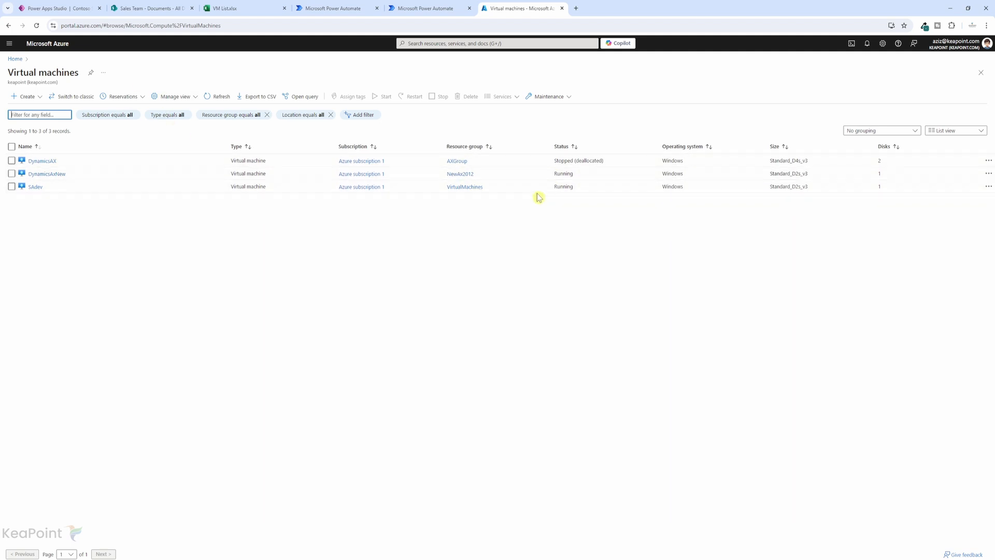
Step: Follow the test run's progress through the Delay and For each 1 loop, cross-checking the machine statuses in the Azure portal
left_click(405, 7)
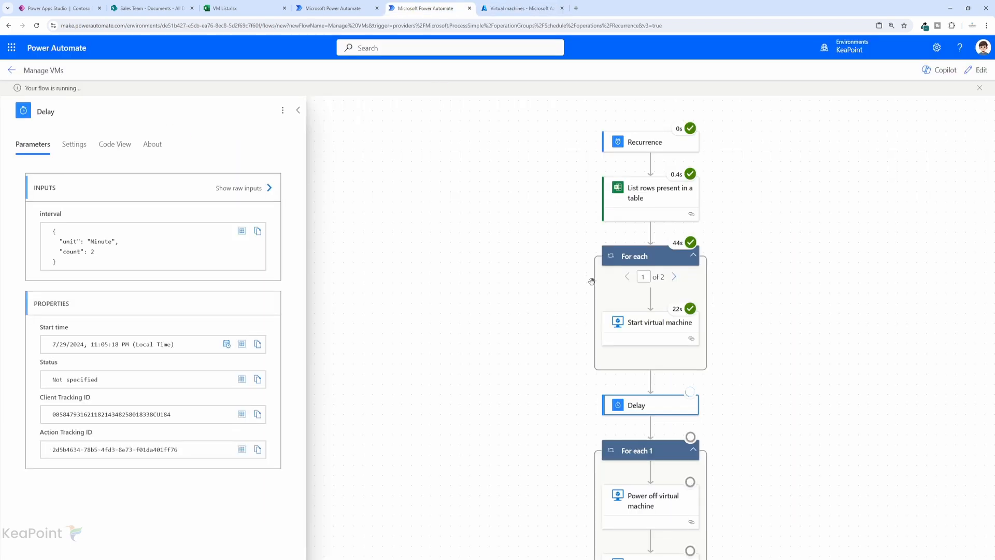
scroll(592, 281, "down", 2)
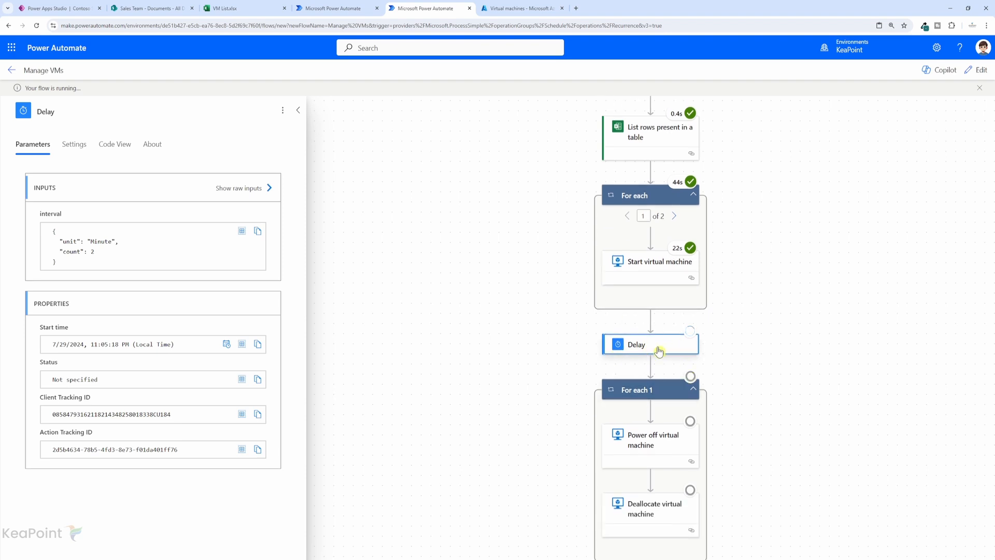
left_click(527, 6)
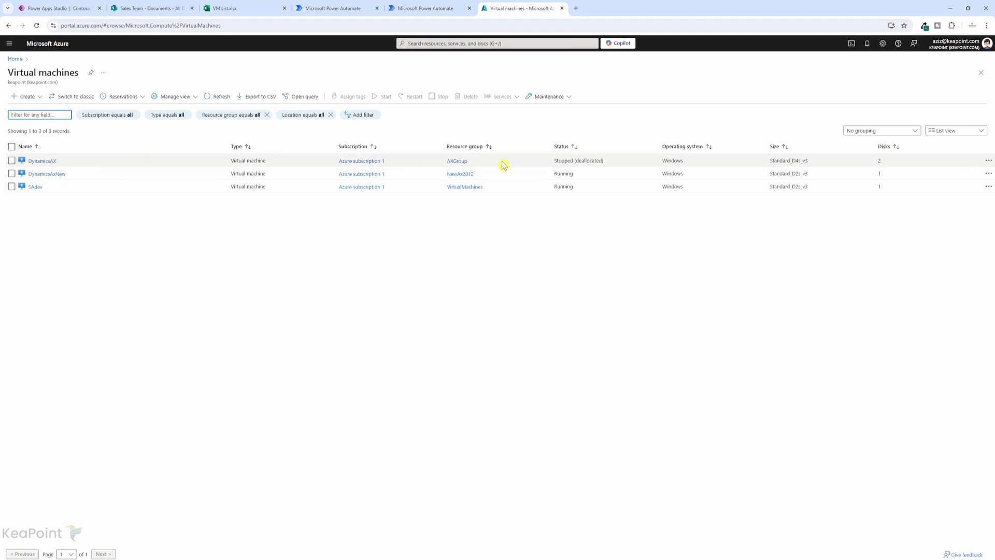
left_click(424, 6)
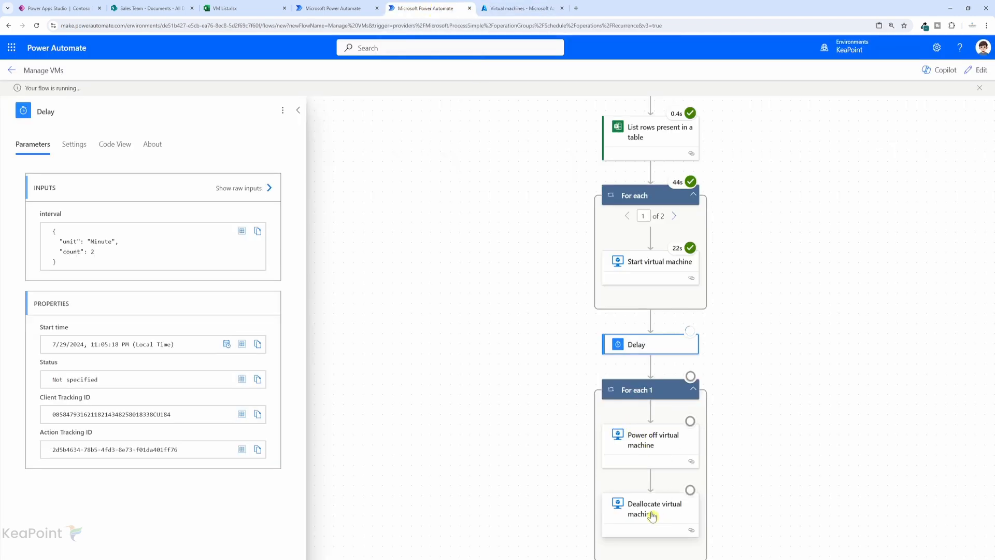
scroll(515, 227, "down", 1)
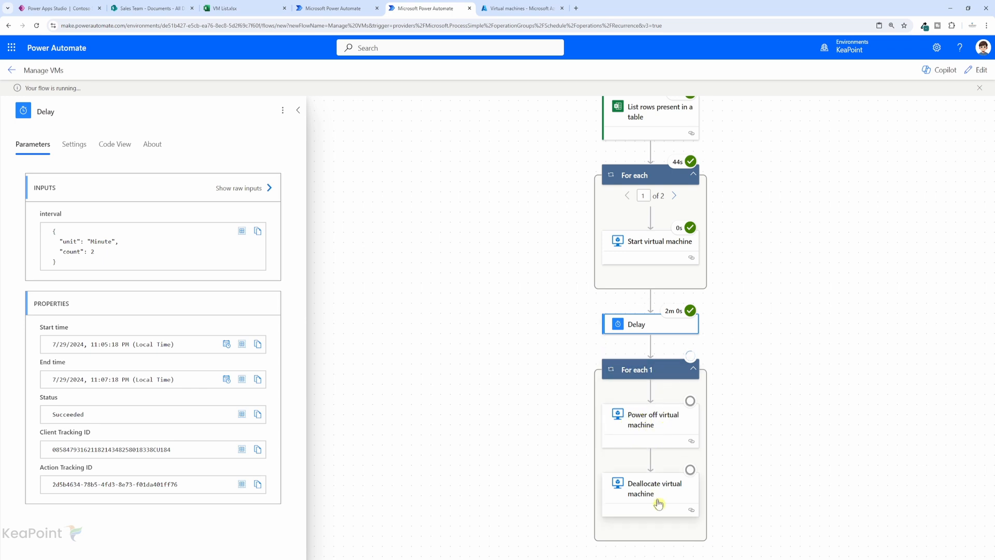
Step: Check the virtual machines' final status in the Azure portal and the completed run's action results in Power Automate
left_click(521, 9)
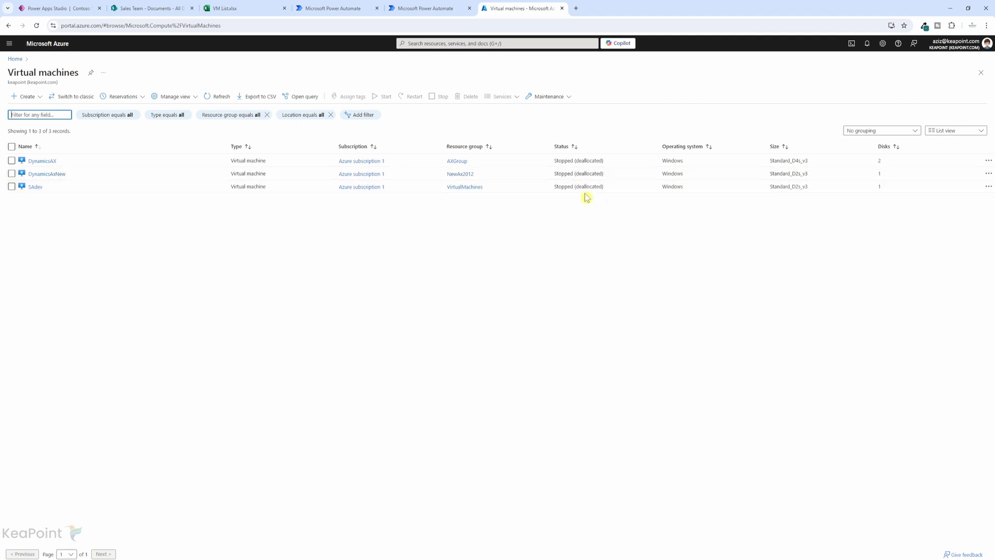
left_click(429, 6)
scroll(631, 188, "down", 1)
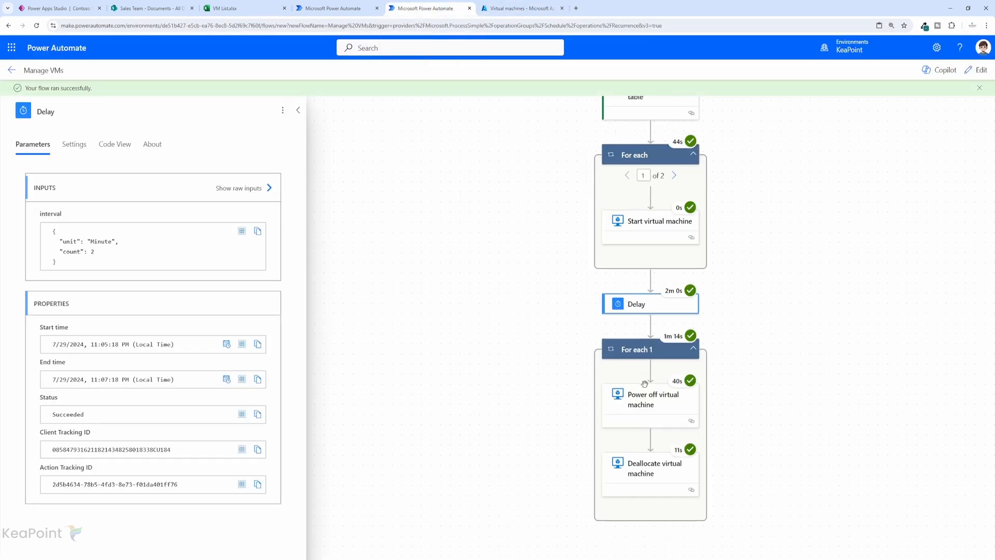